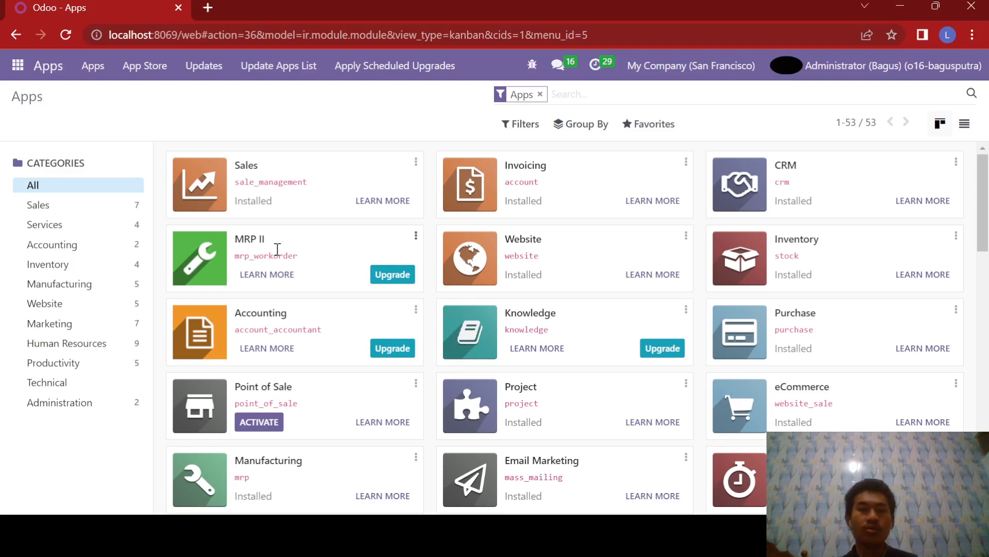
Open the configuration settings of the Inventory app
click(17, 64)
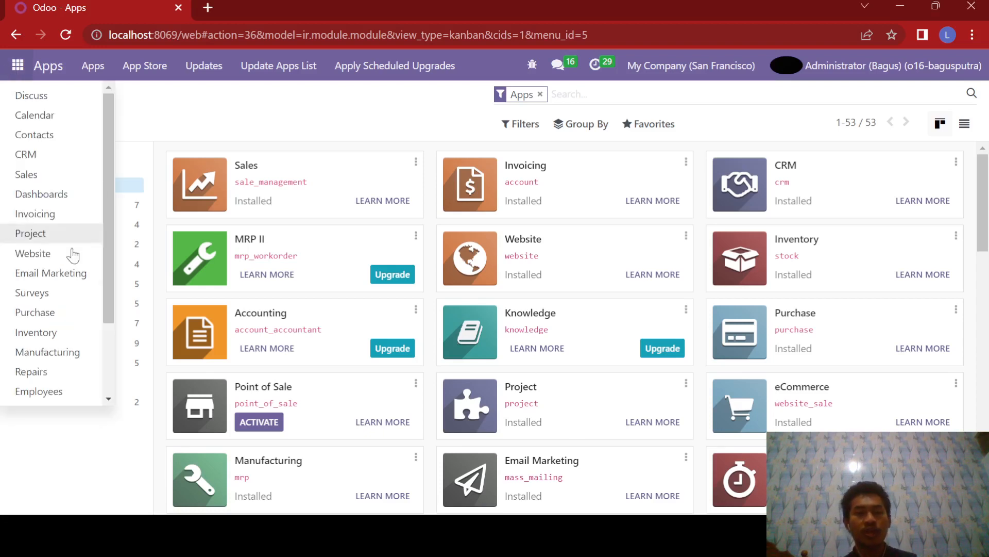
click(51, 332)
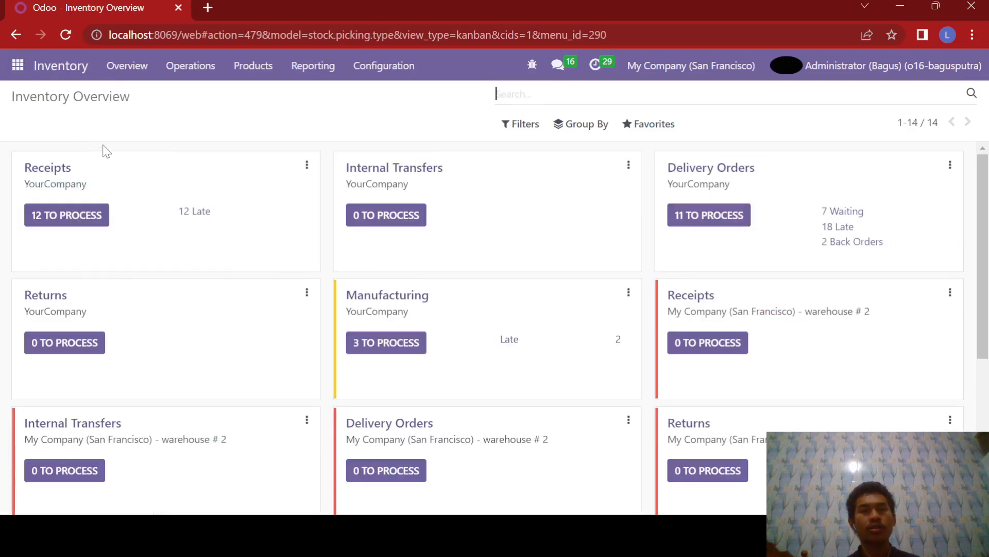
click(381, 78)
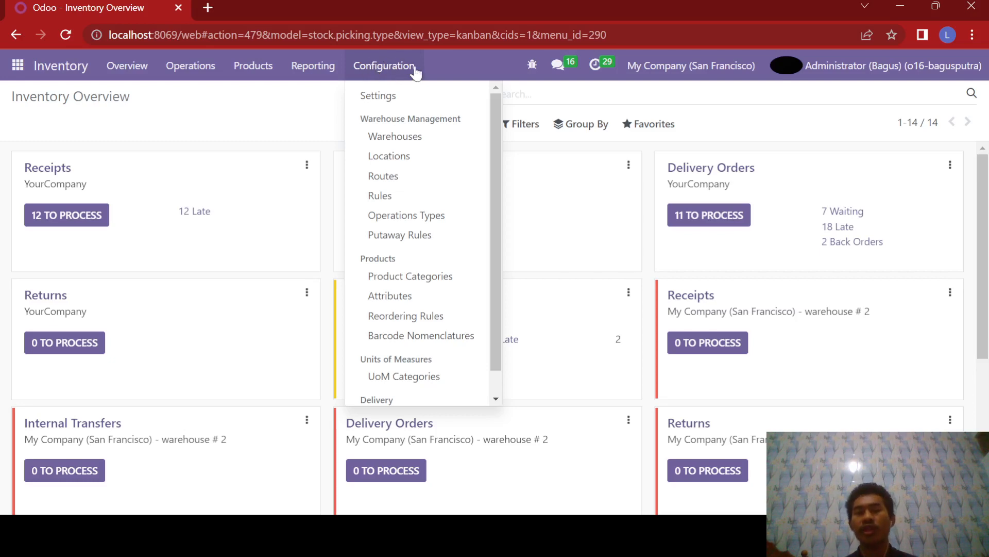
click(395, 96)
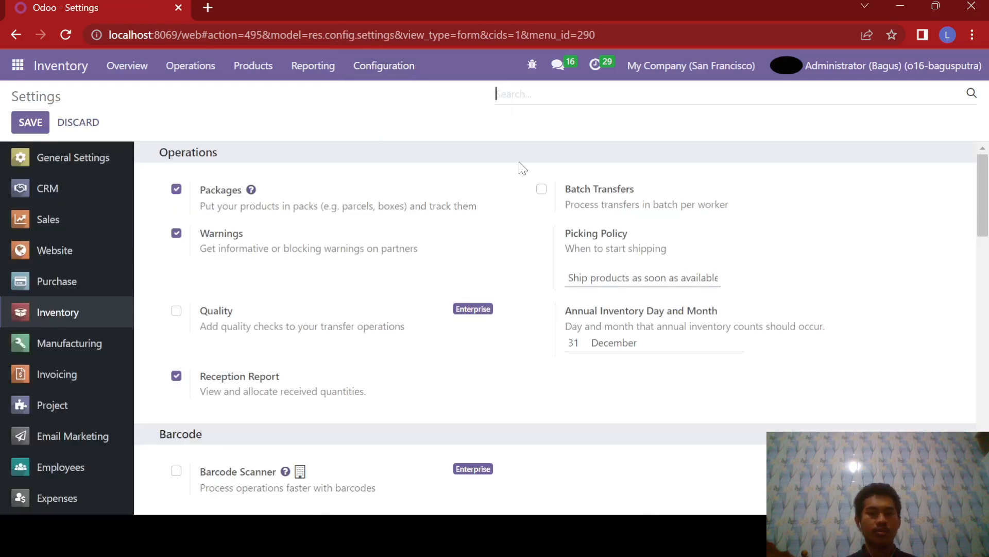
Review the Inventory settings for lots and serial numbers, storage locations and multi-step routes
scroll(521, 167, down, 6)
scroll(479, 248, down, 10)
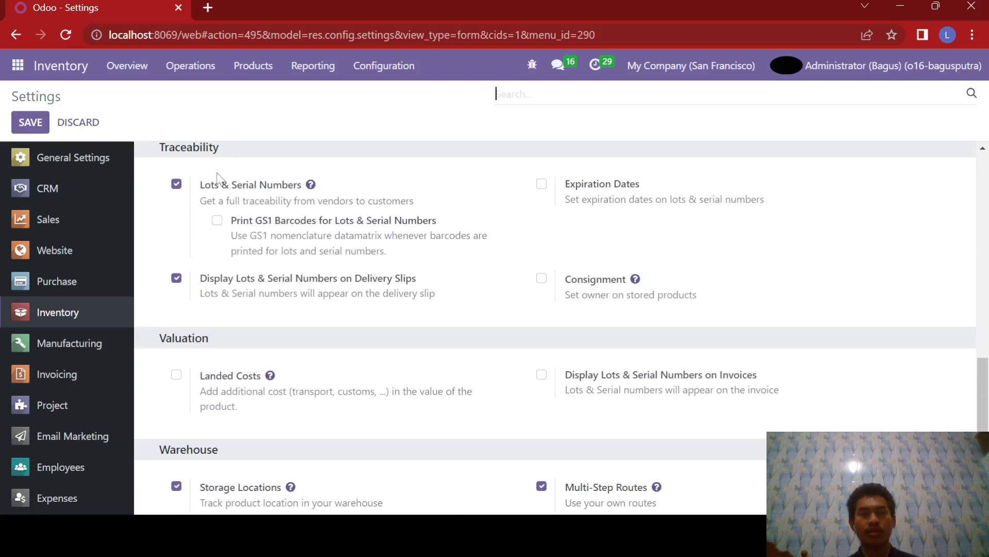
scroll(218, 227, up, 1)
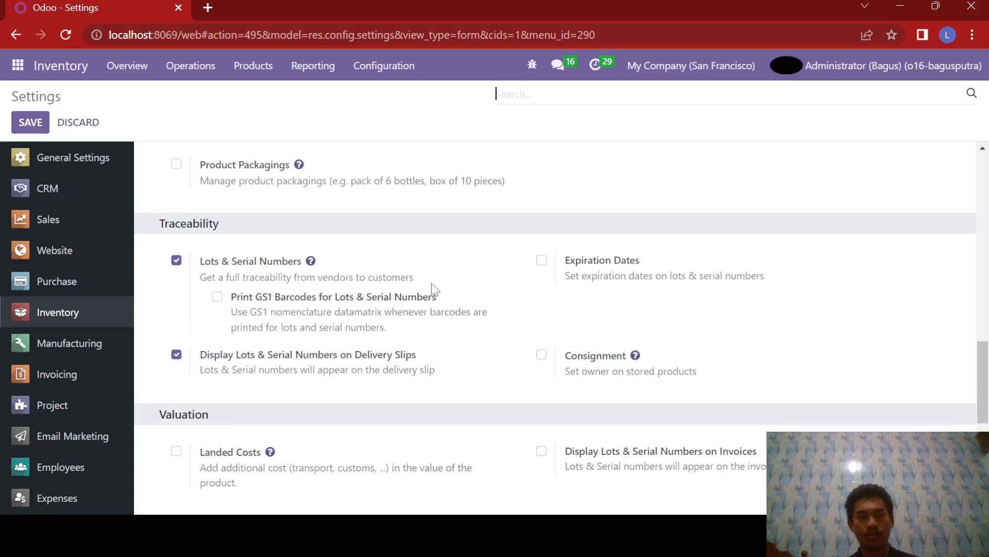
scroll(432, 283, down, 1)
scroll(425, 280, down, 1)
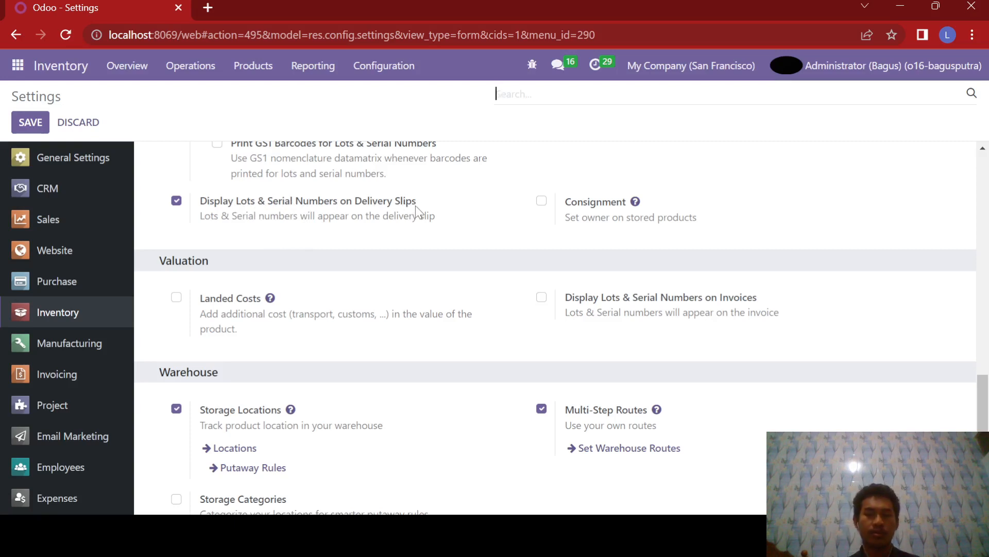
scroll(415, 212, down, 2)
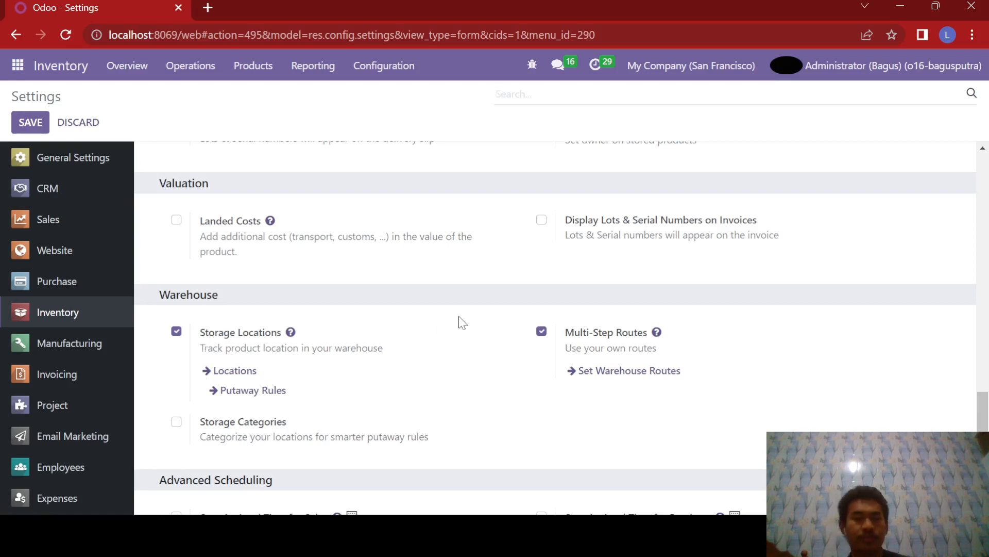
scroll(459, 325, down, 2)
scroll(558, 280, up, 1)
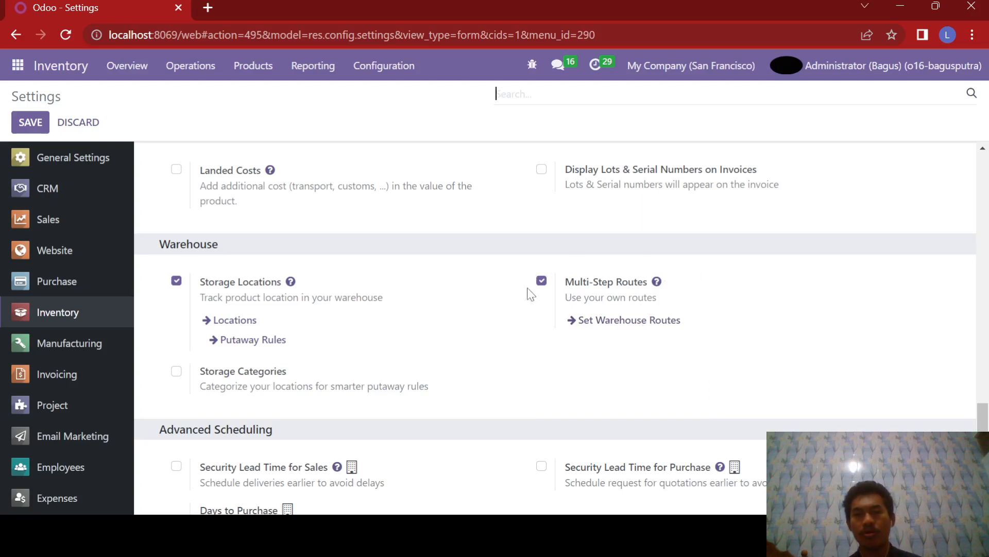
scroll(491, 310, down, 2)
scroll(433, 332, up, 8)
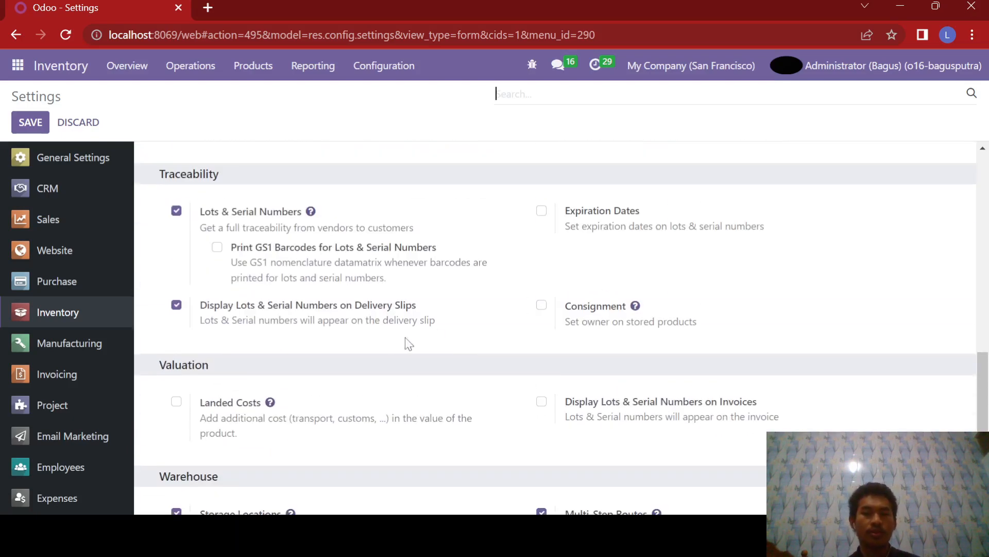
scroll(247, 310, down, 2)
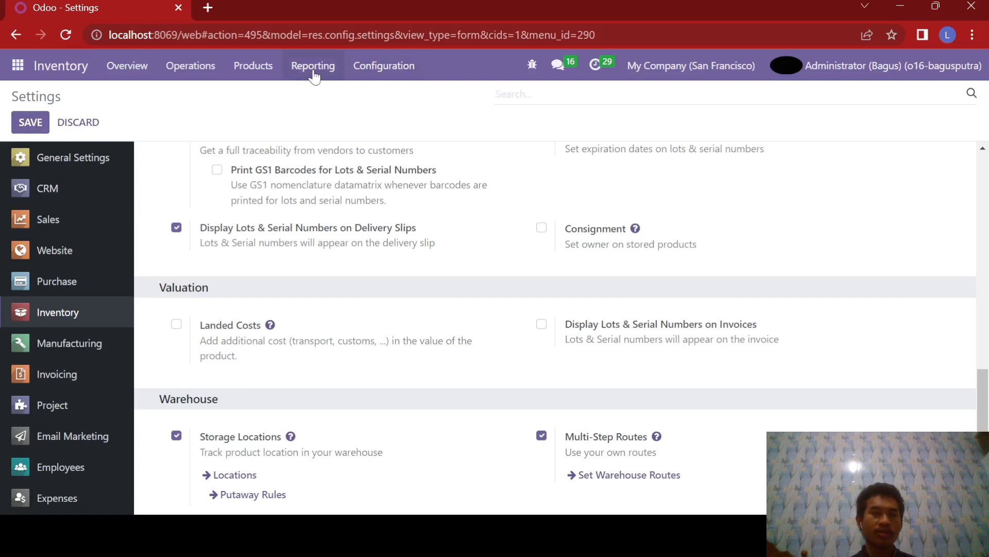
Create a new product in the Inventory product list and name it Biskuit
click(258, 69)
click(264, 97)
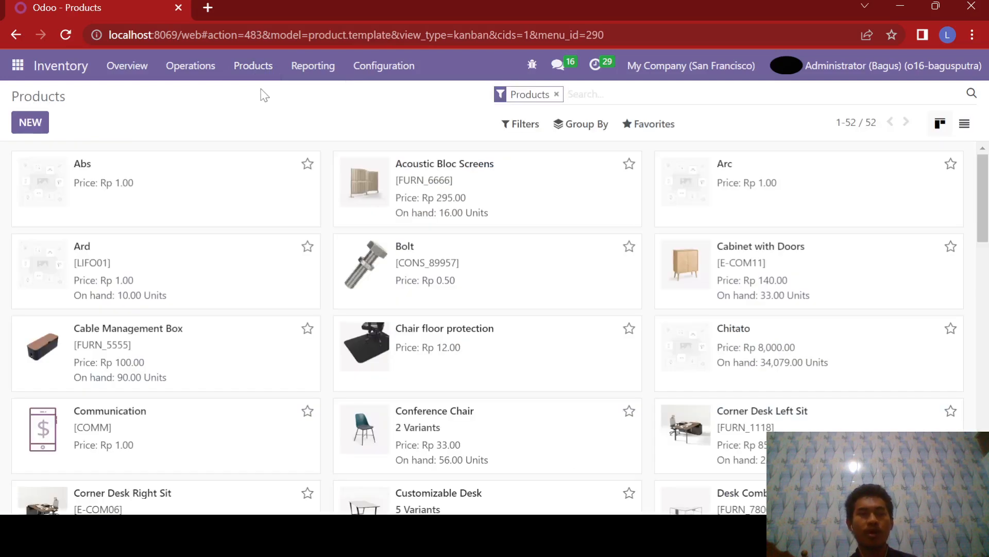
click(267, 73)
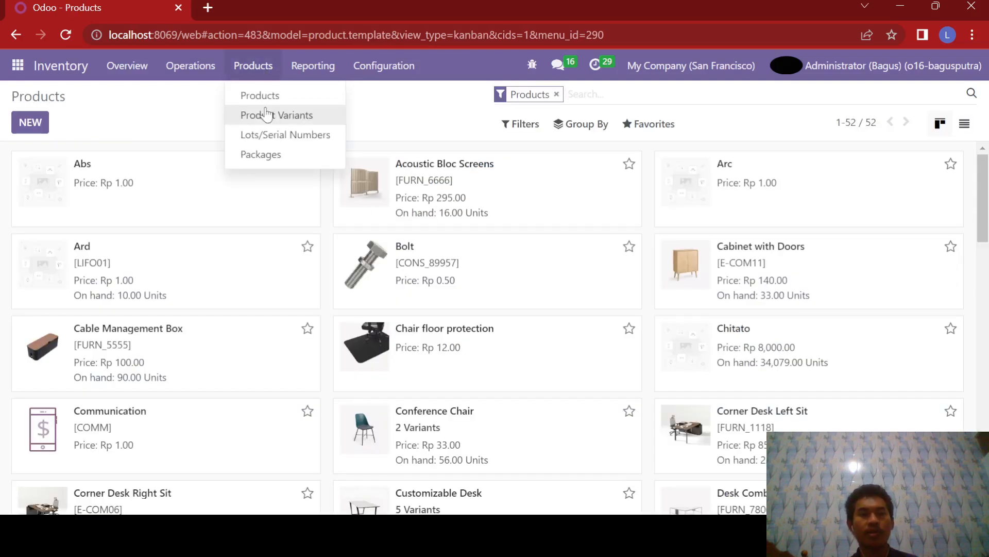
click(192, 105)
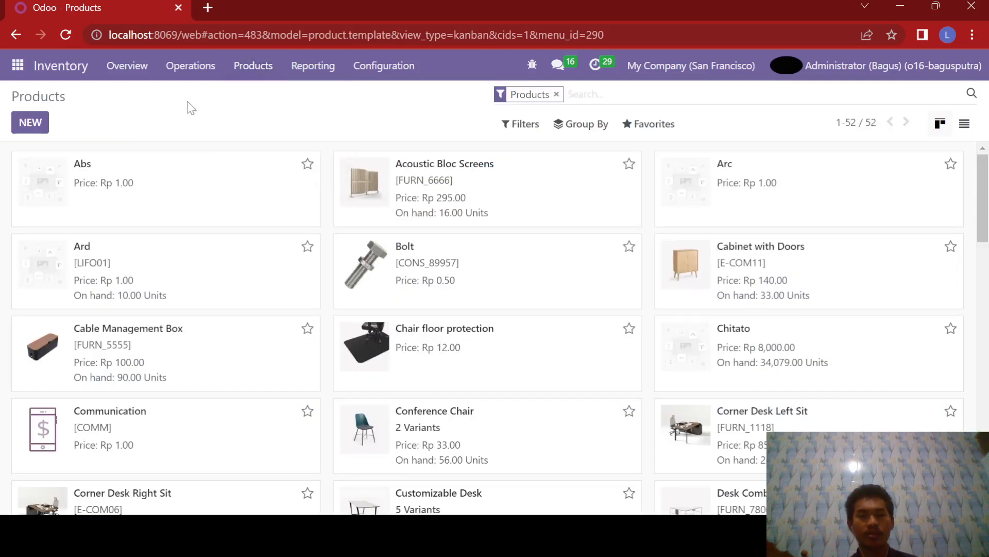
click(31, 118)
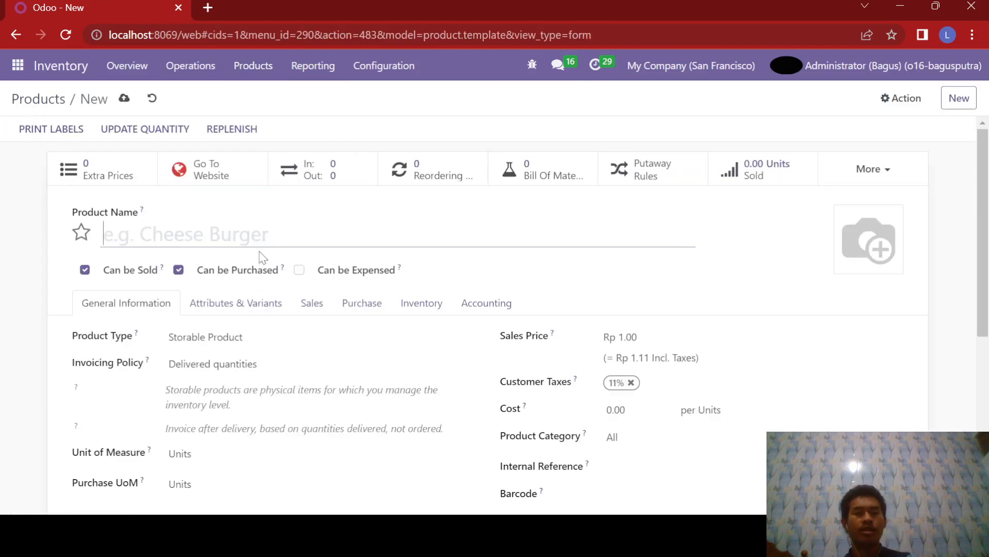
text(Biskuit)
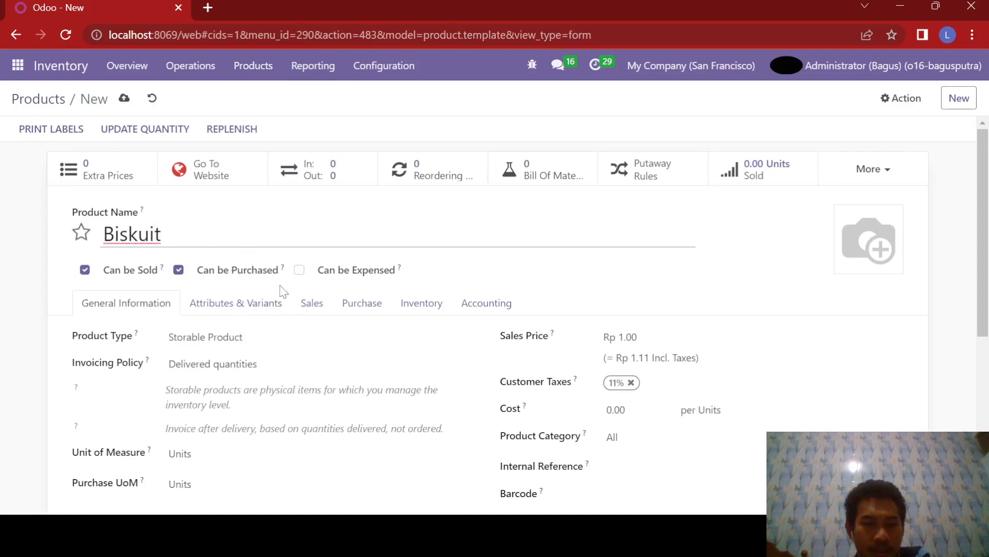
Set the traceability tracking of the Biskuit product to By Lots
scroll(273, 308, down, 1)
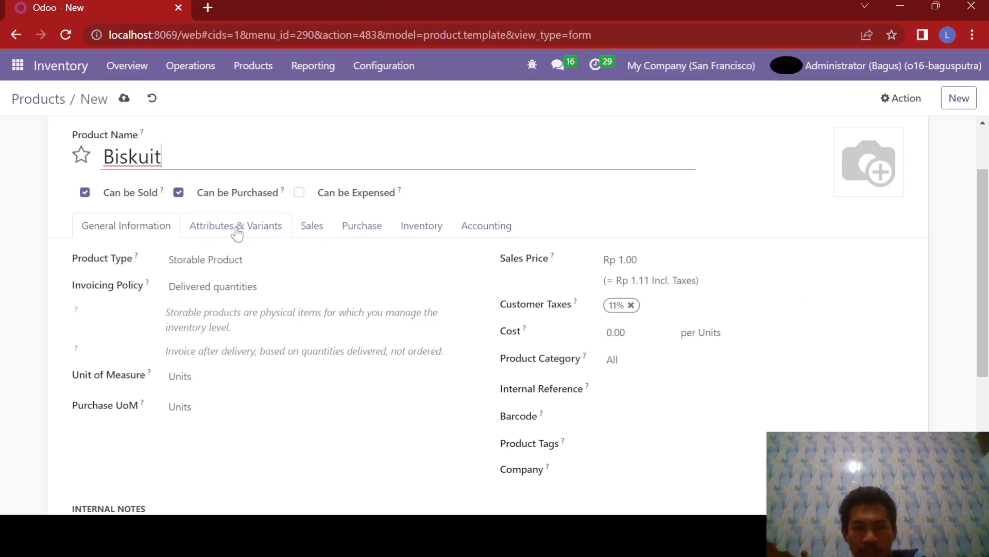
click(422, 225)
scroll(433, 209, down, 3)
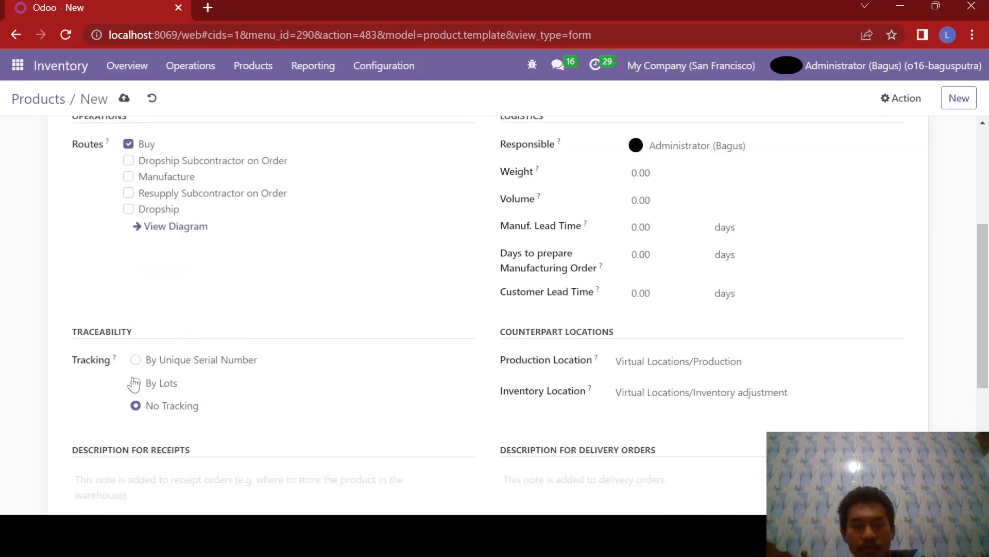
click(135, 384)
scroll(194, 248, up, 5)
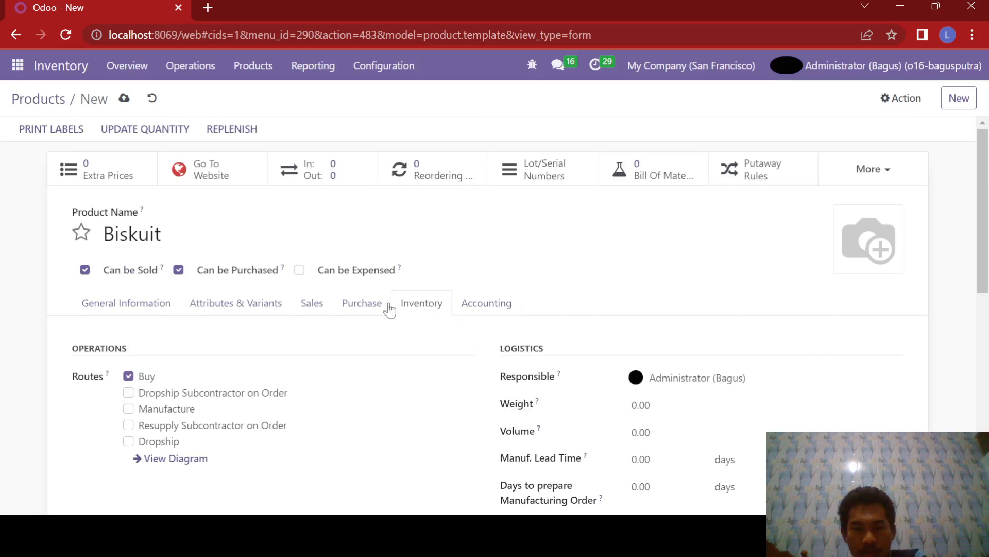
Enter PD001 as the Biskuit product's internal reference and save the product
click(150, 306)
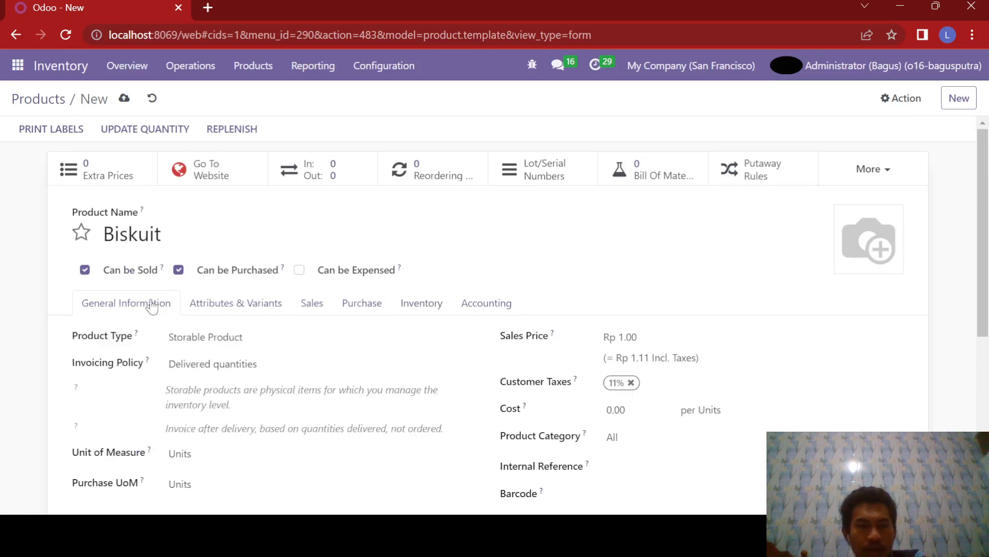
scroll(394, 246, down, 5)
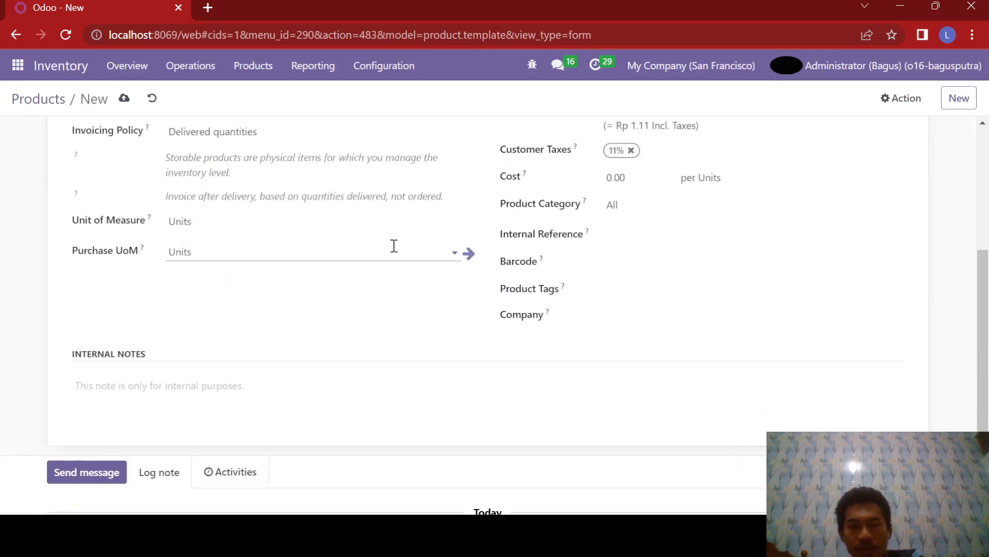
click(644, 241)
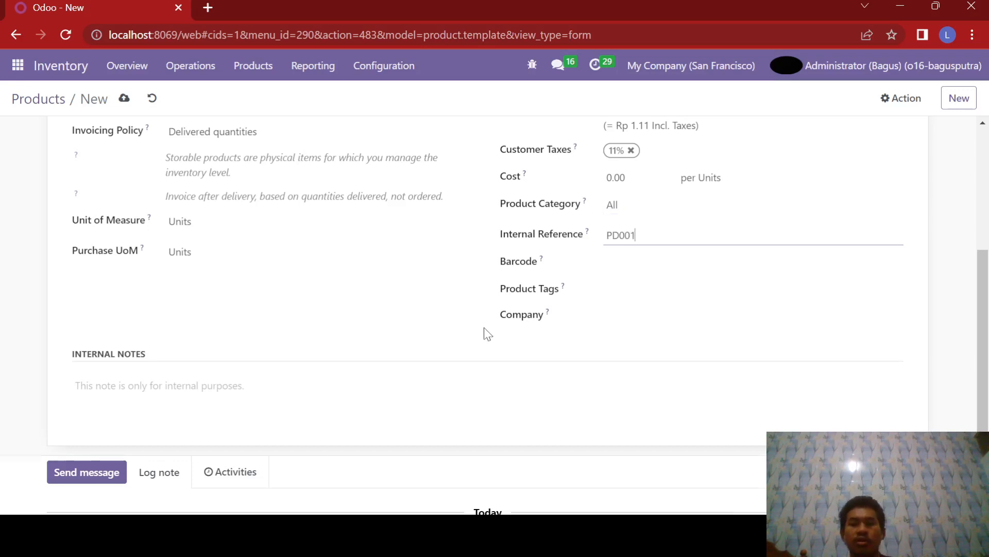
scroll(484, 332, up, 1)
click(415, 150)
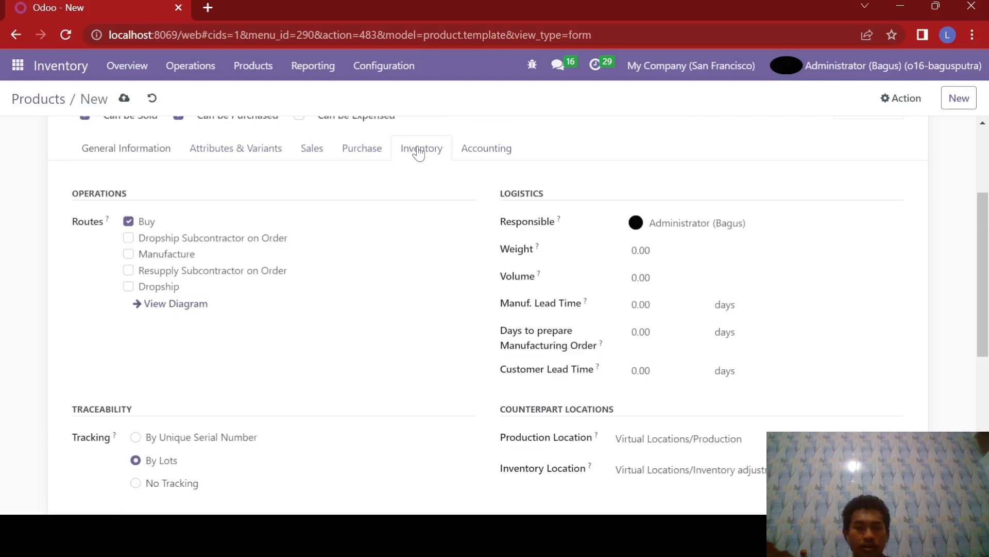
scroll(419, 153, up, 3)
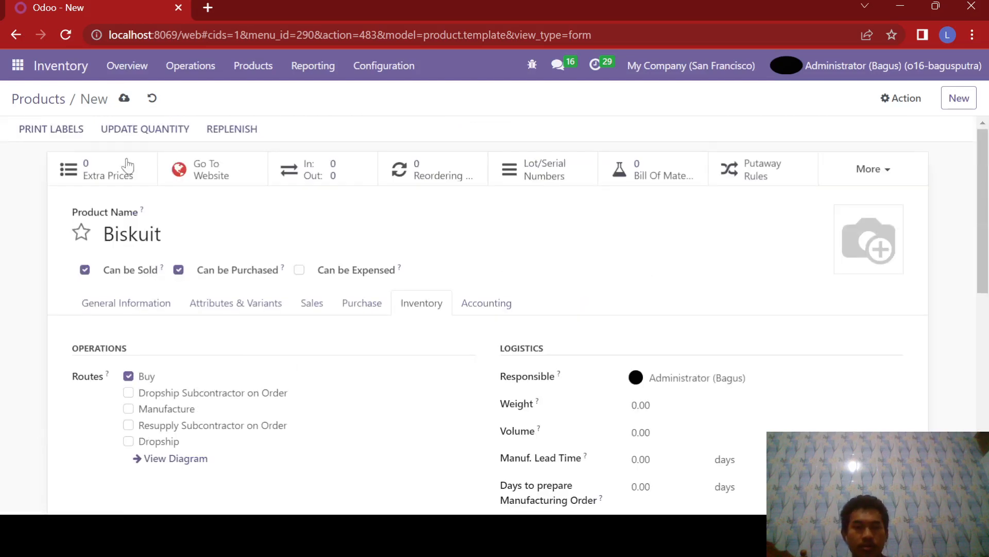
click(125, 98)
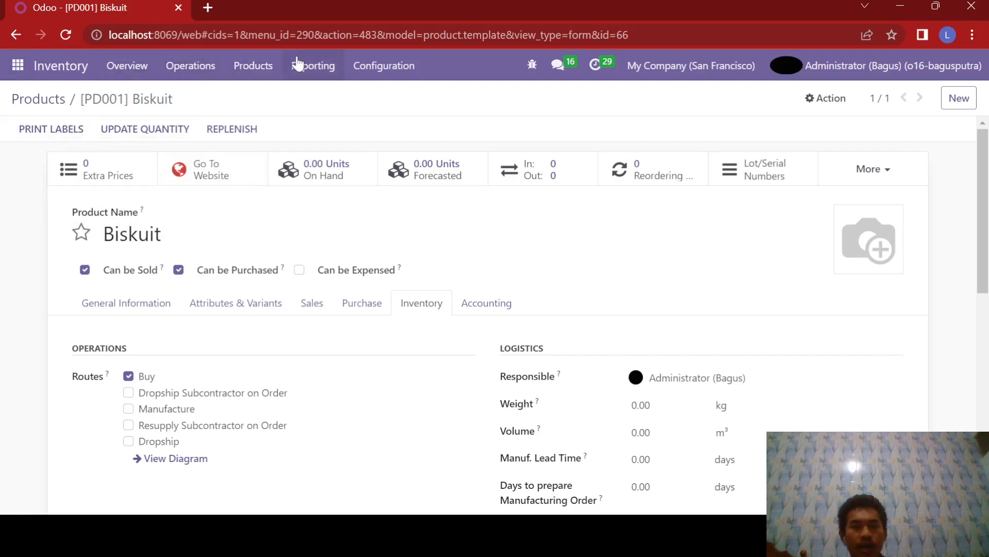
Open the Locations report and look through the stock lines of the internal locations
click(261, 67)
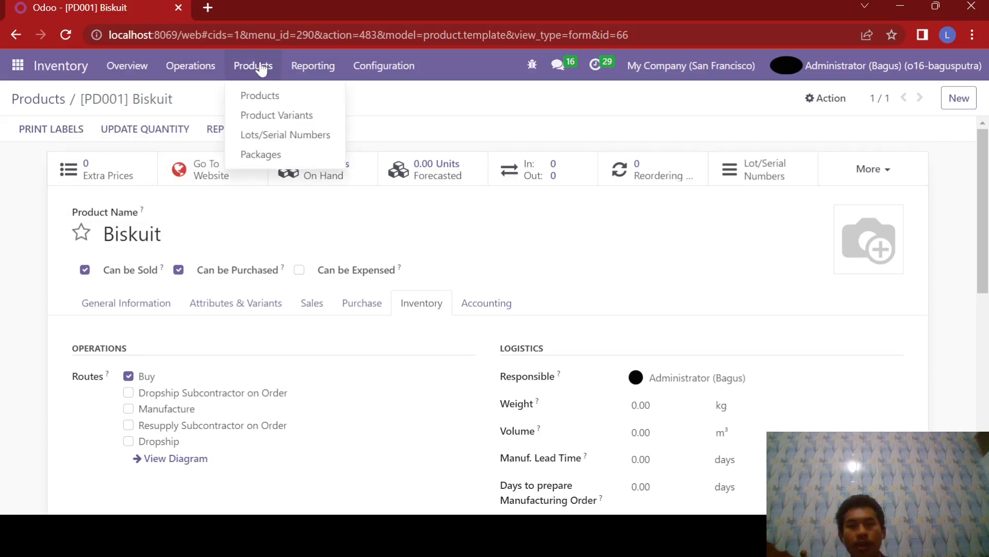
mouse_move(300, 64)
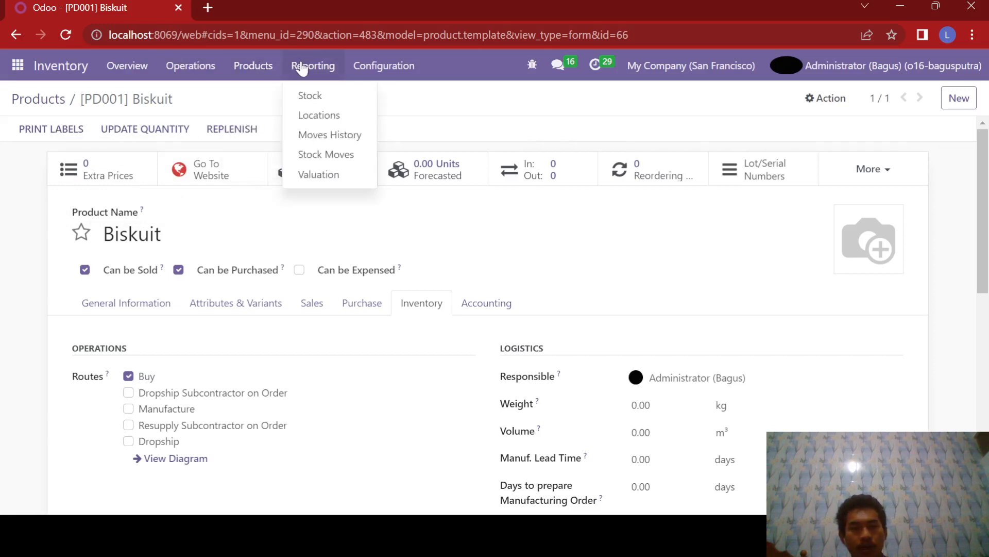
click(308, 115)
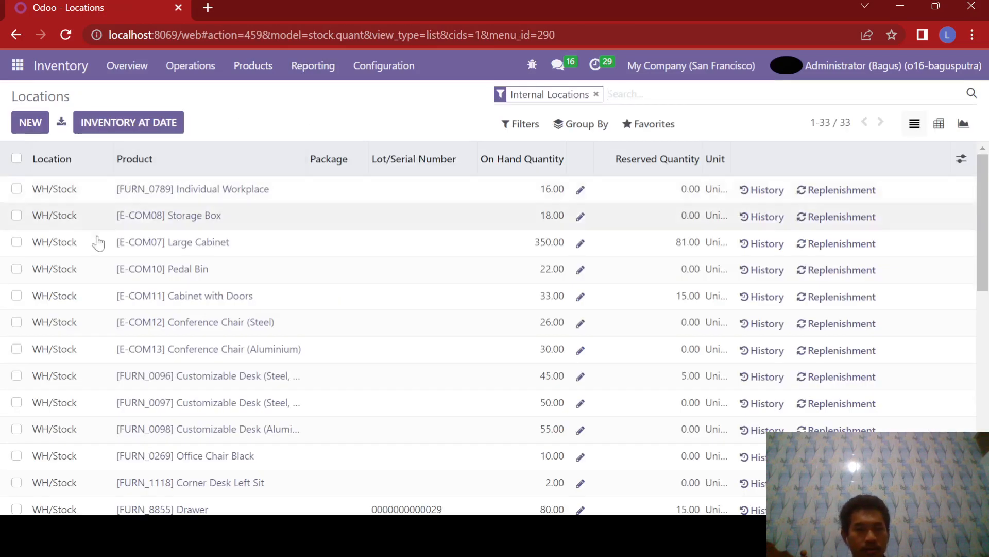
scroll(97, 241, down, 10)
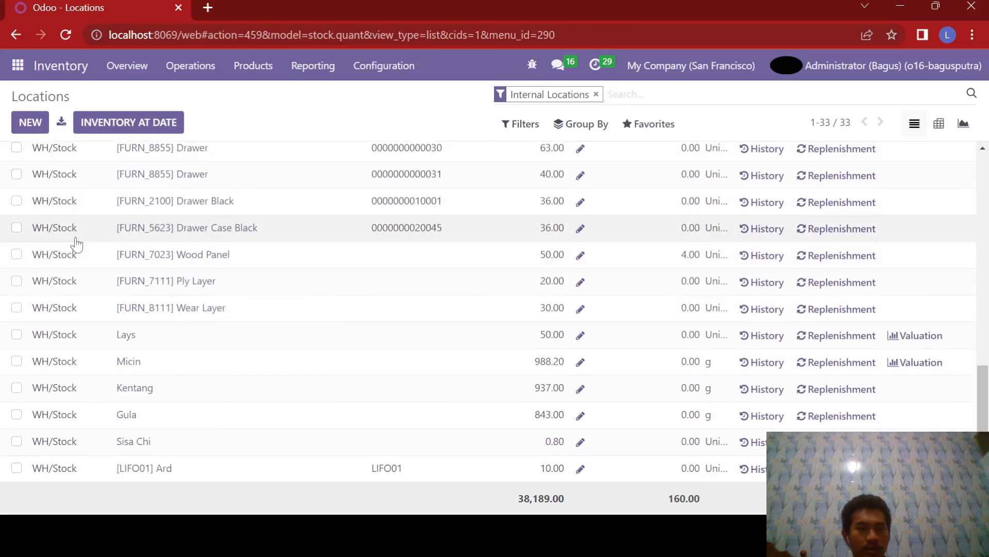
scroll(97, 382, up, 10)
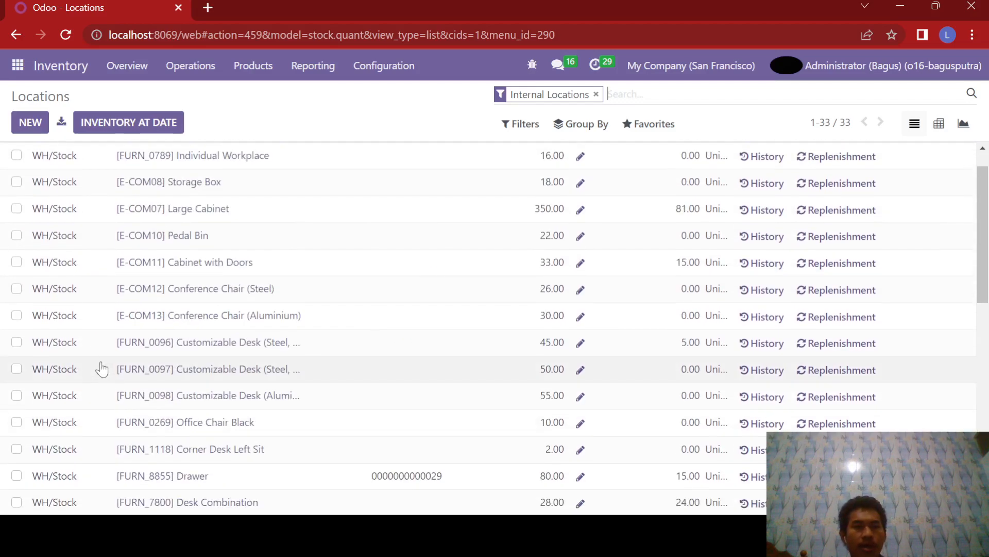
scroll(102, 369, up, 1)
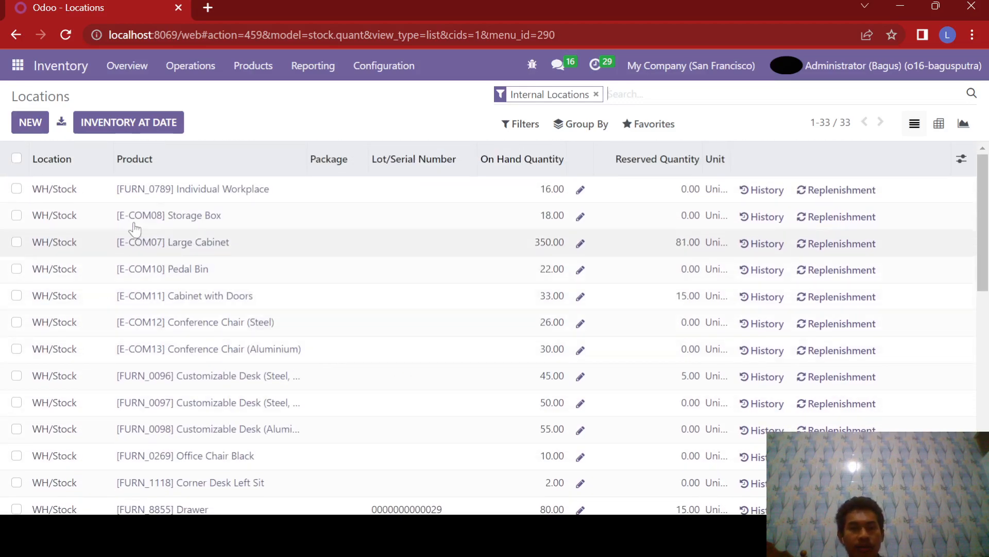
click(253, 66)
mouse_move(217, 73)
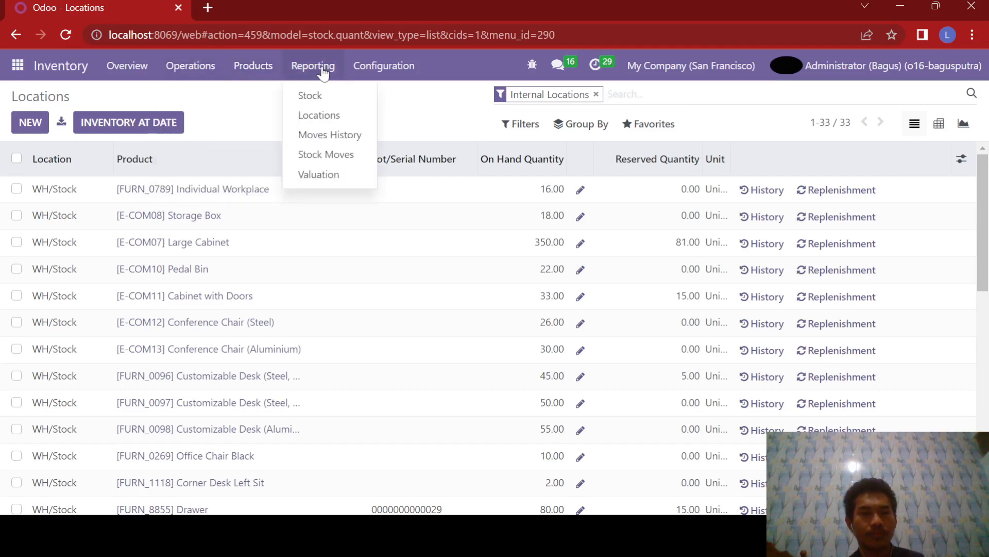
Open the WH/Stock location record from the Storage Box line and check its removal strategy
click(50, 222)
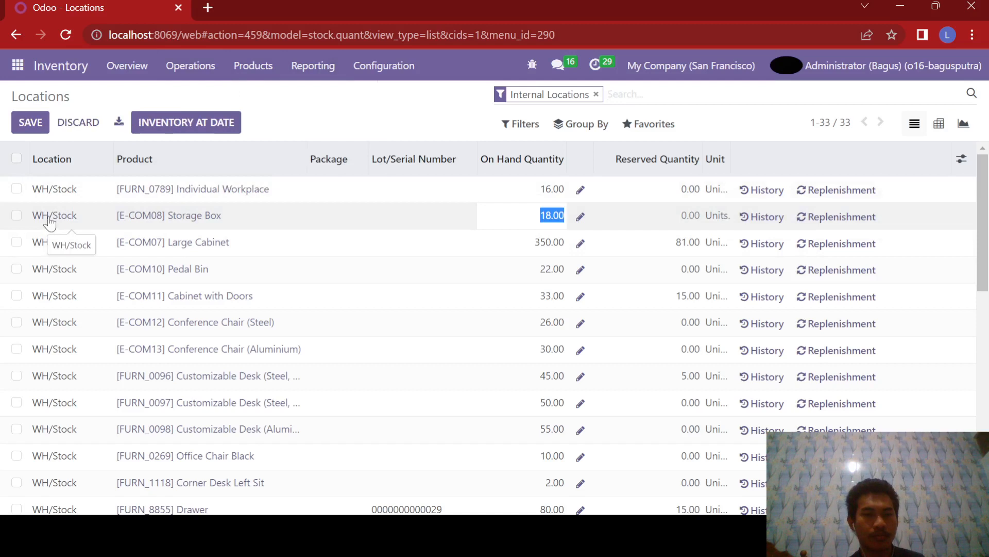
click(56, 221)
click(57, 220)
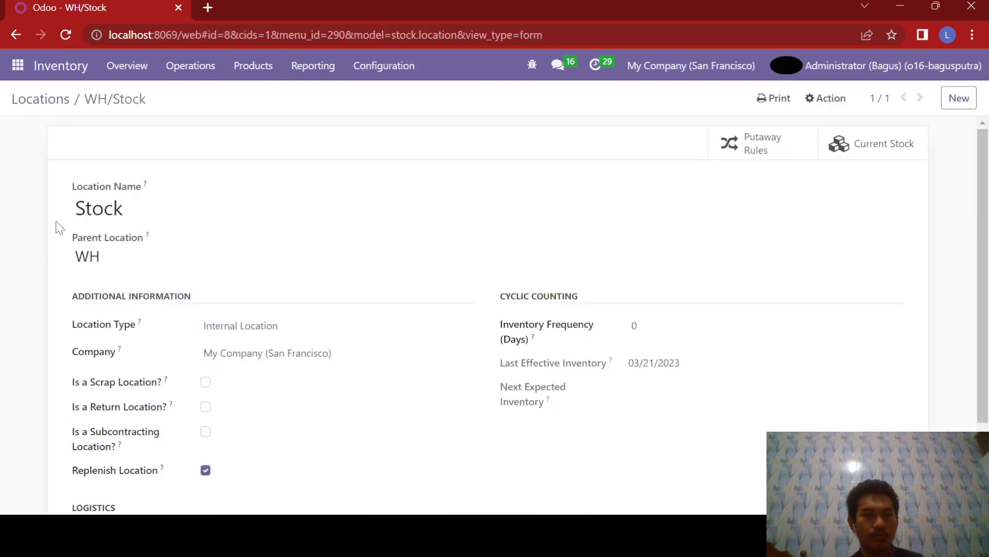
scroll(274, 172, down, 2)
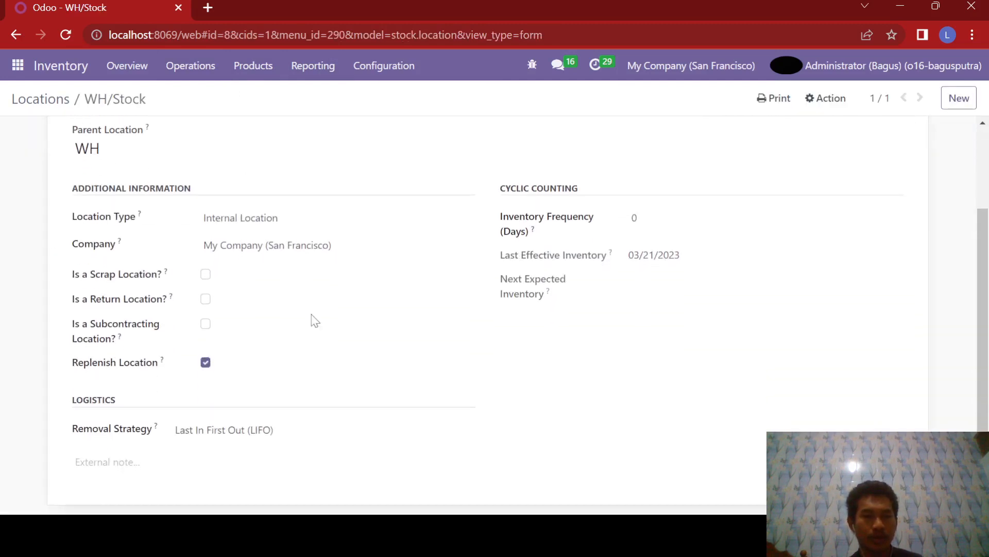
scroll(287, 276, up, 2)
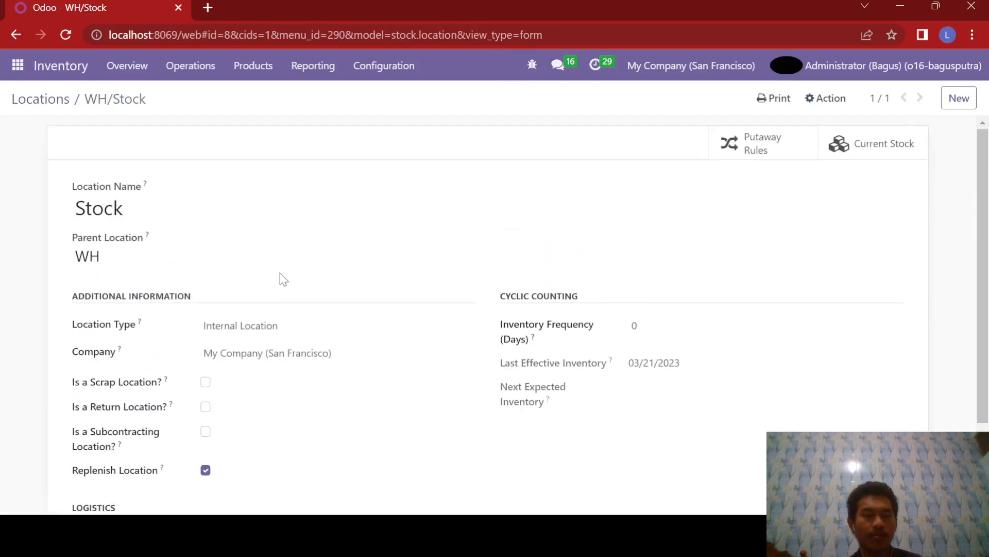
scroll(278, 281, down, 2)
scroll(279, 291, down, 1)
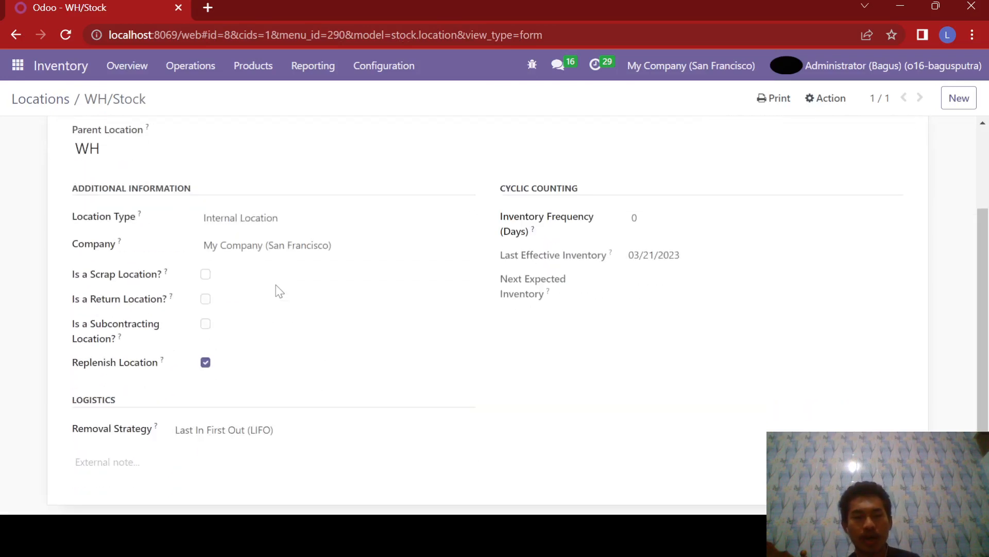
scroll(279, 291, up, 2)
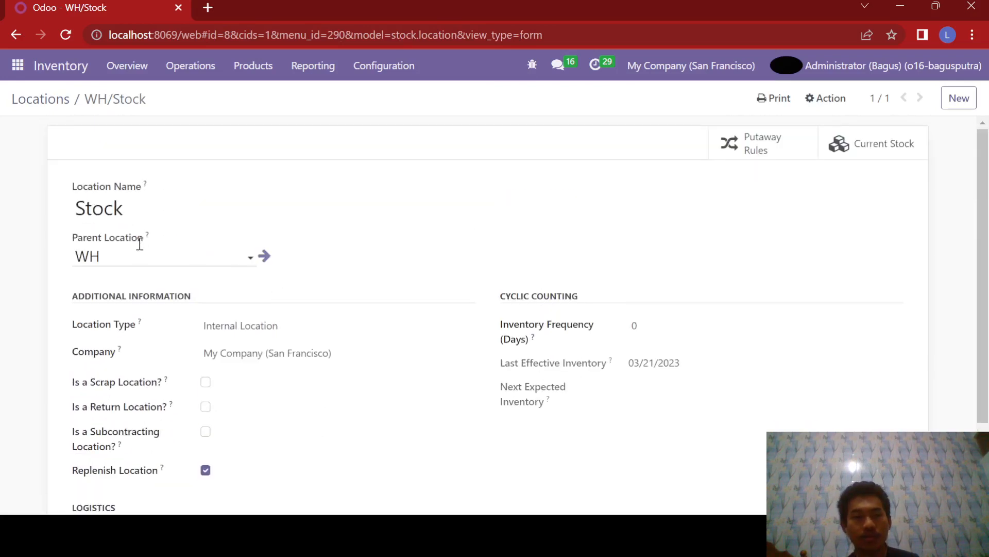
scroll(155, 235, down, 3)
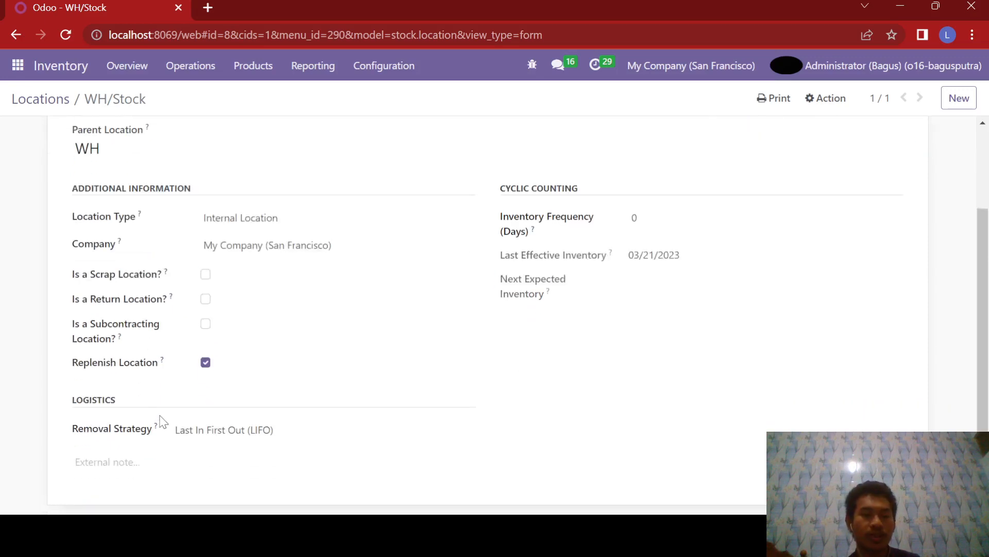
scroll(168, 361, up, 3)
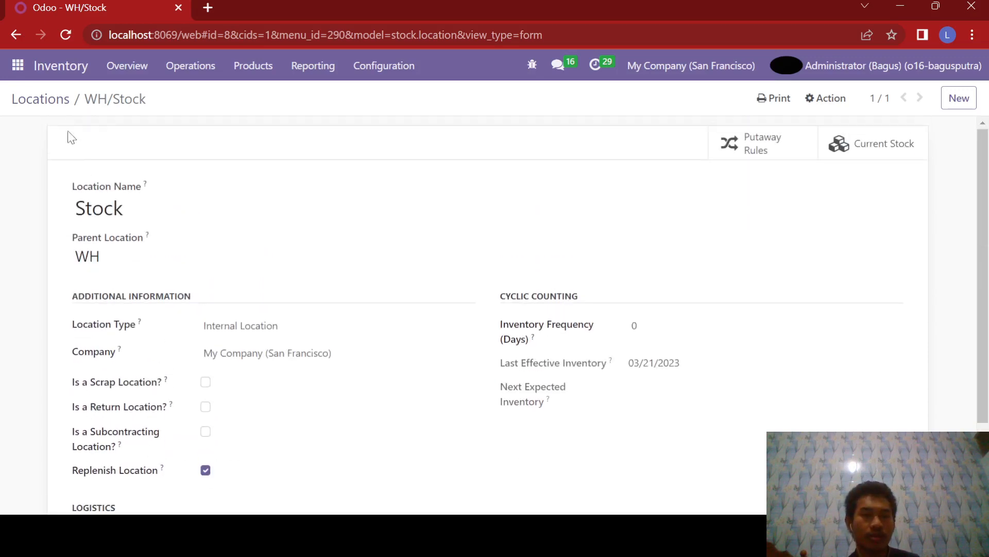
Return to the Locations report, reopen WH/Stock from the Pedal Bin line and view the available removal strategies
click(32, 104)
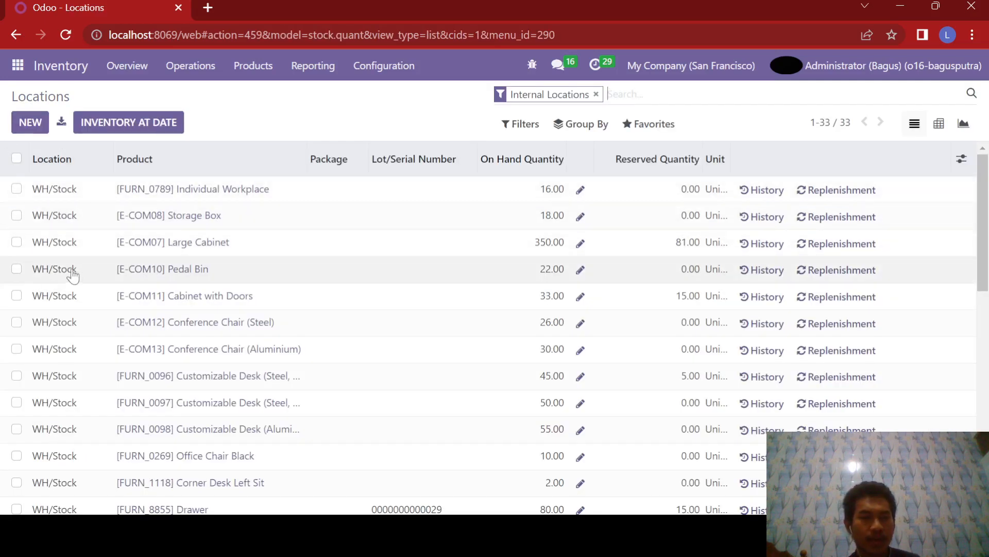
click(58, 276)
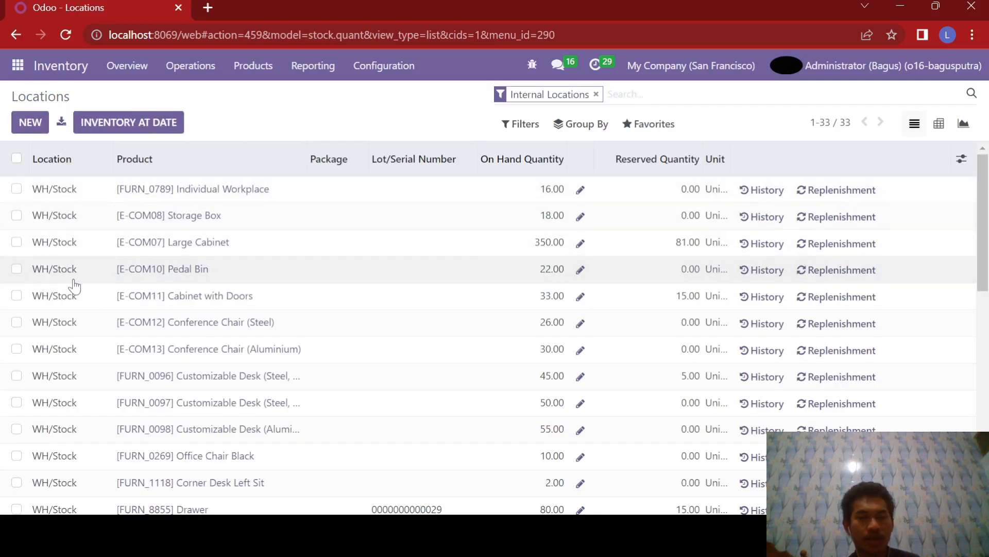
click(71, 281)
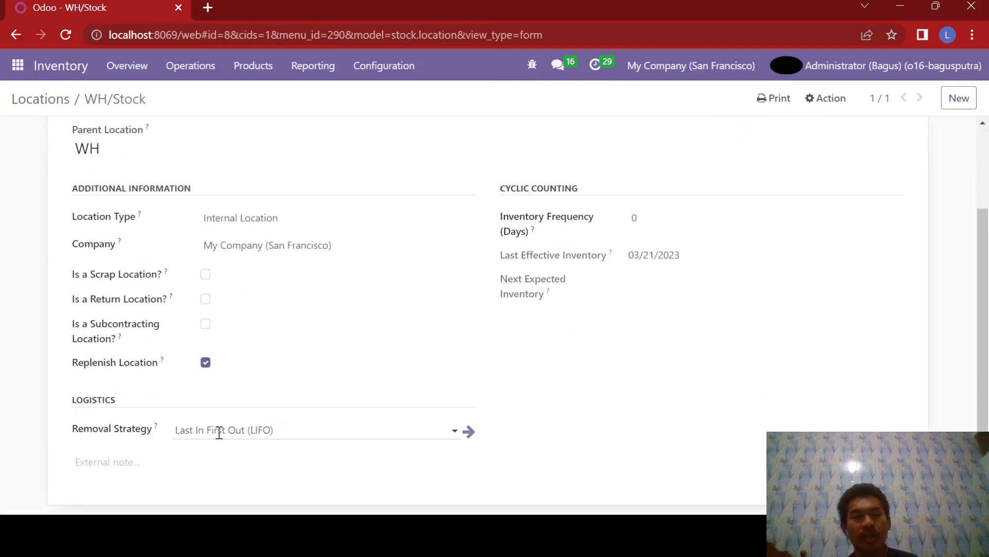
click(262, 432)
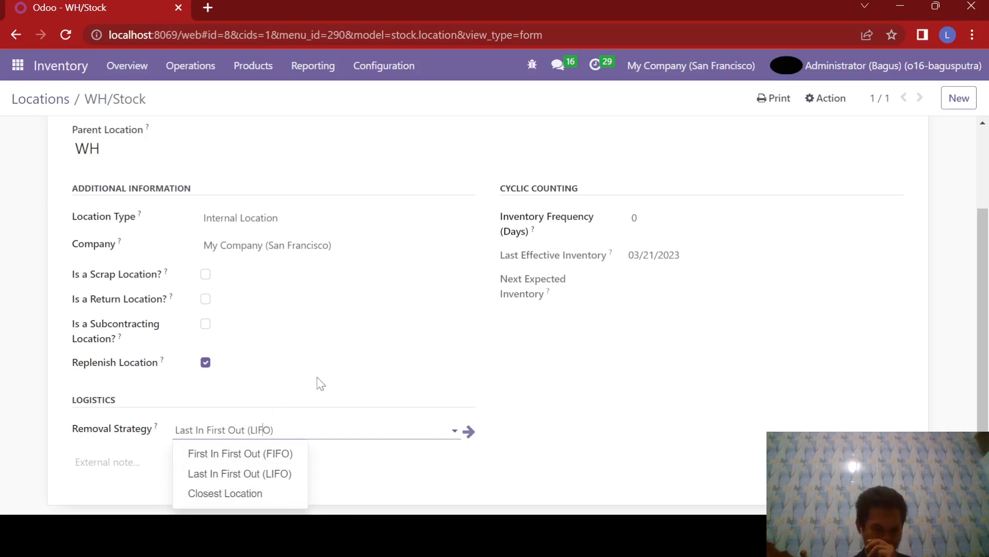
click(155, 423)
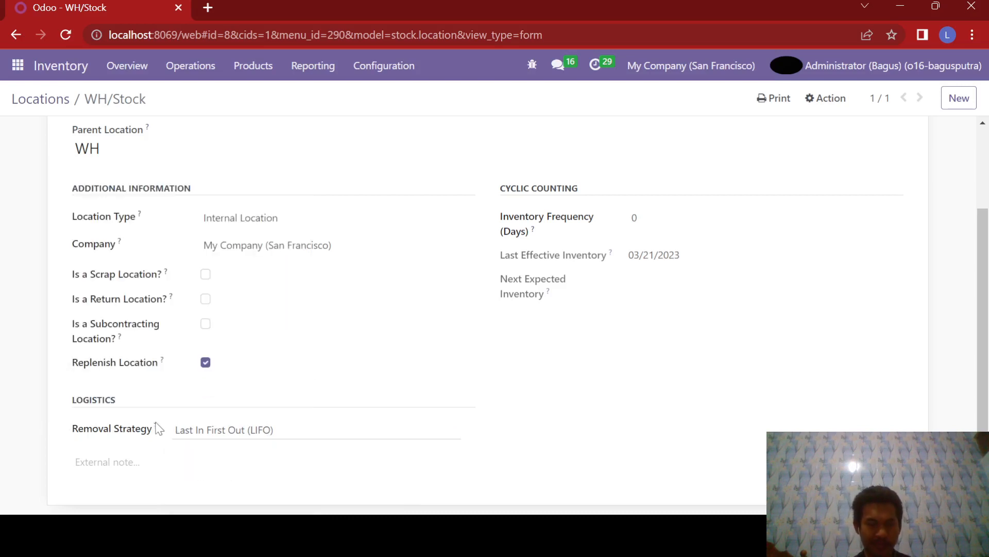
mouse_move(156, 425)
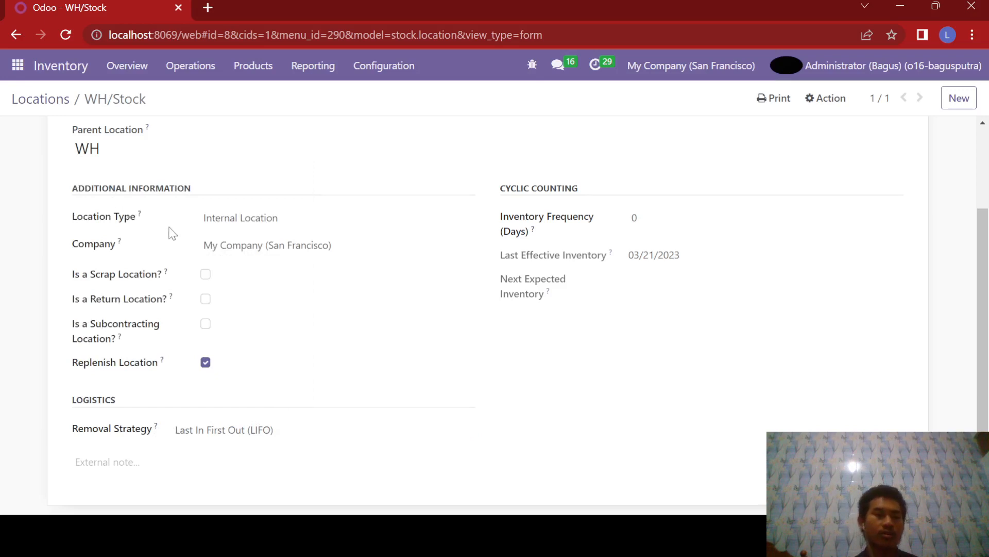
scroll(170, 233, up, 2)
scroll(180, 237, down, 2)
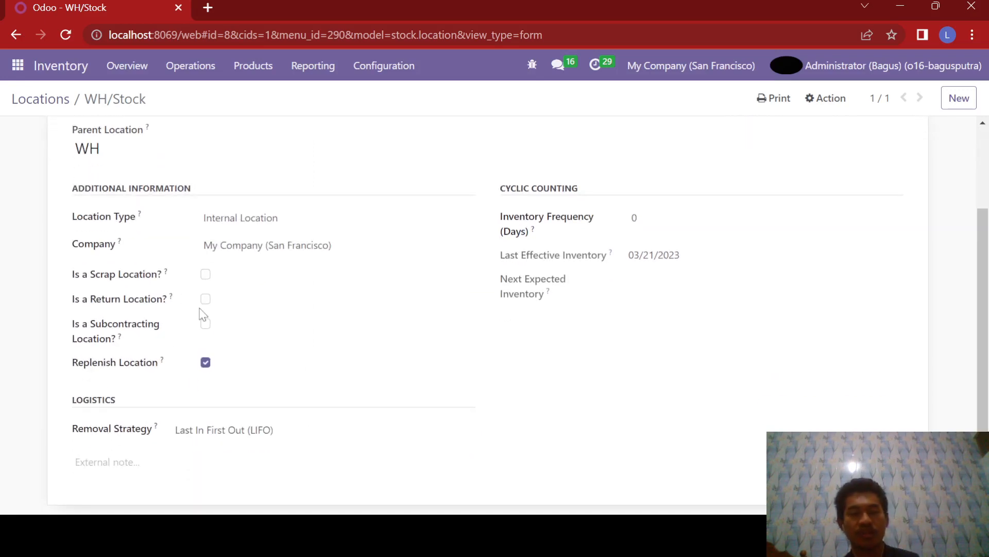
scroll(198, 288, up, 2)
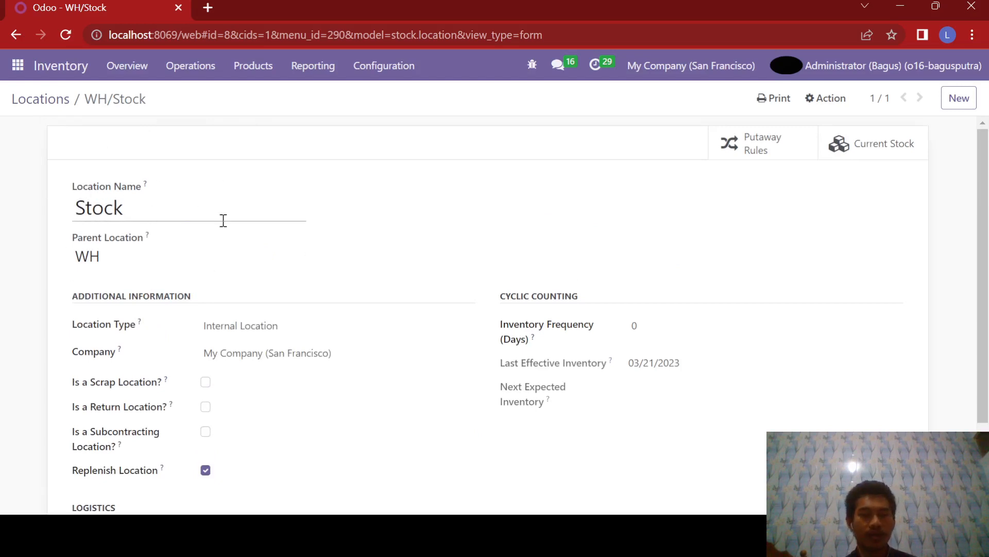
scroll(265, 402, down, 2)
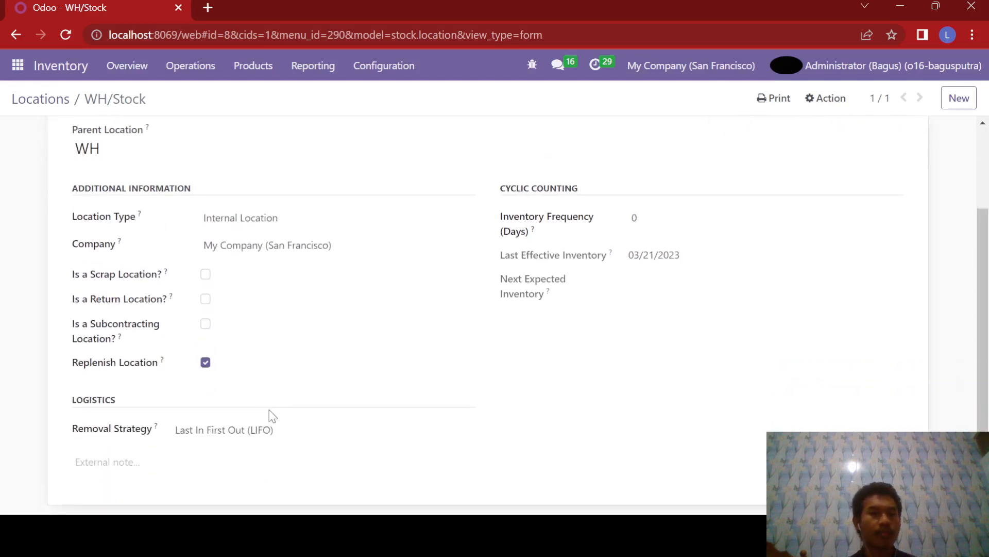
scroll(258, 360, up, 2)
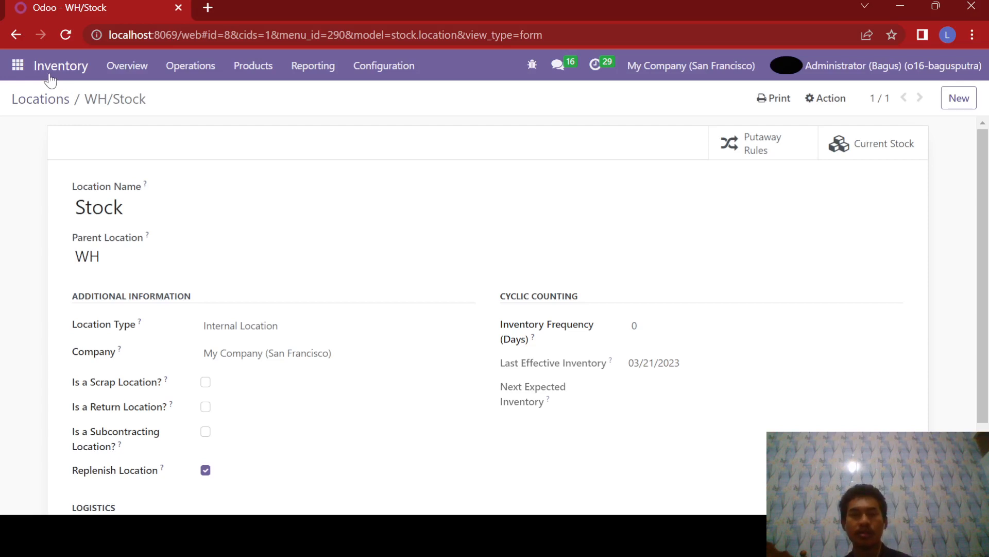
Switch to the Purchase app and create a request for quotation with vendor Azure Interior and currency IDR
click(20, 75)
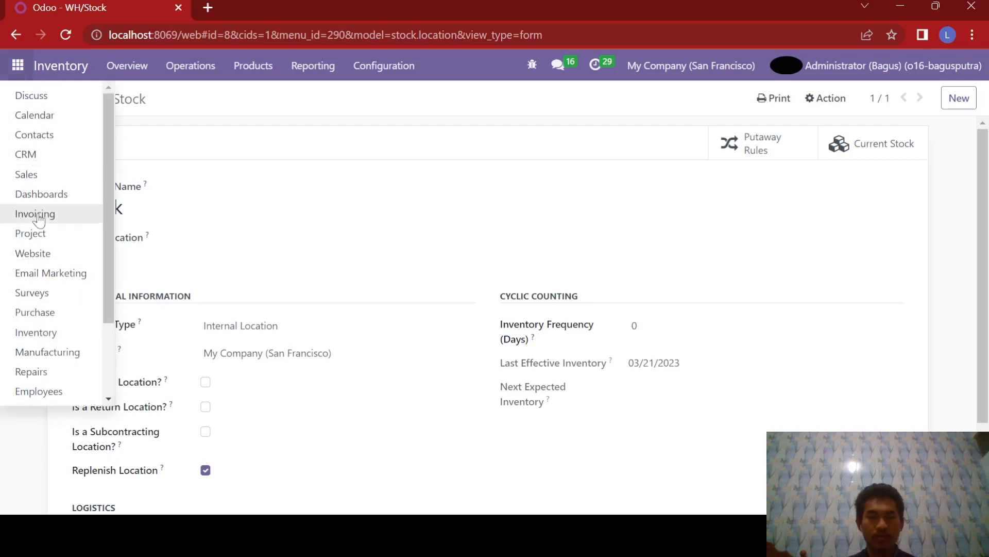
click(40, 315)
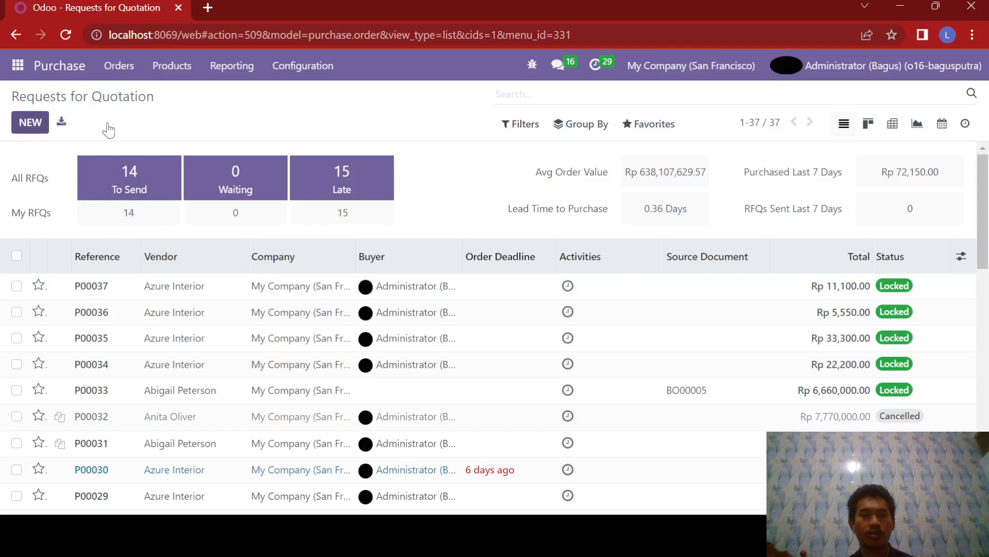
click(32, 123)
click(197, 243)
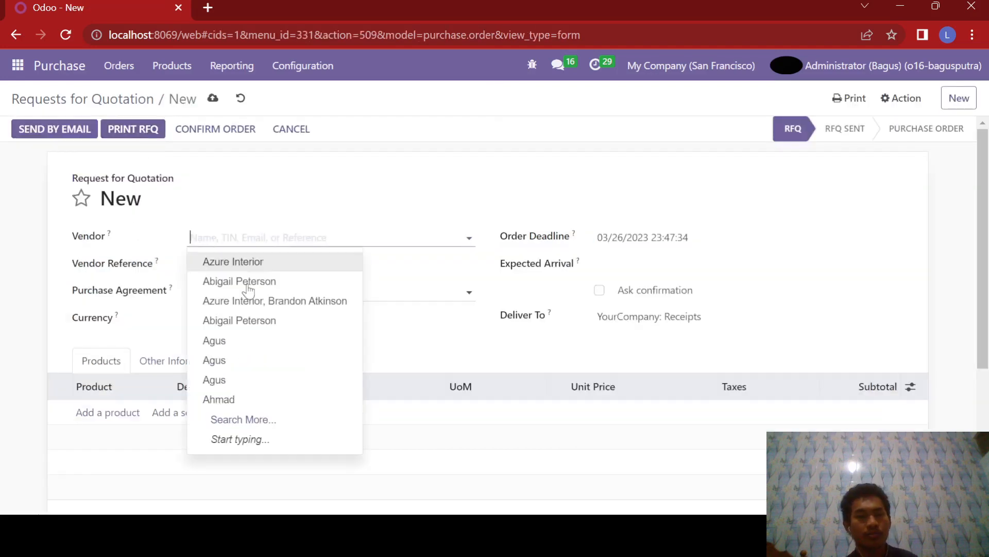
click(222, 264)
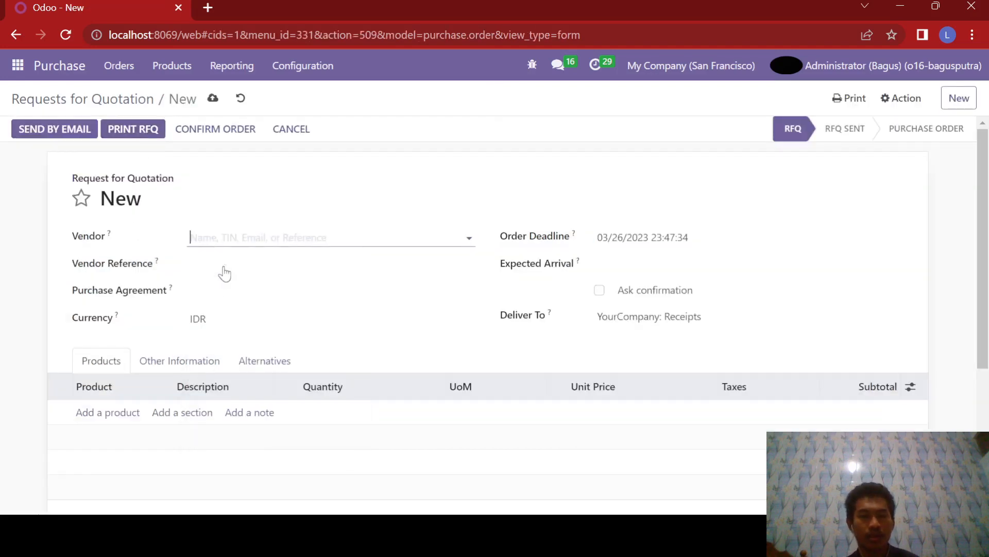
click(233, 317)
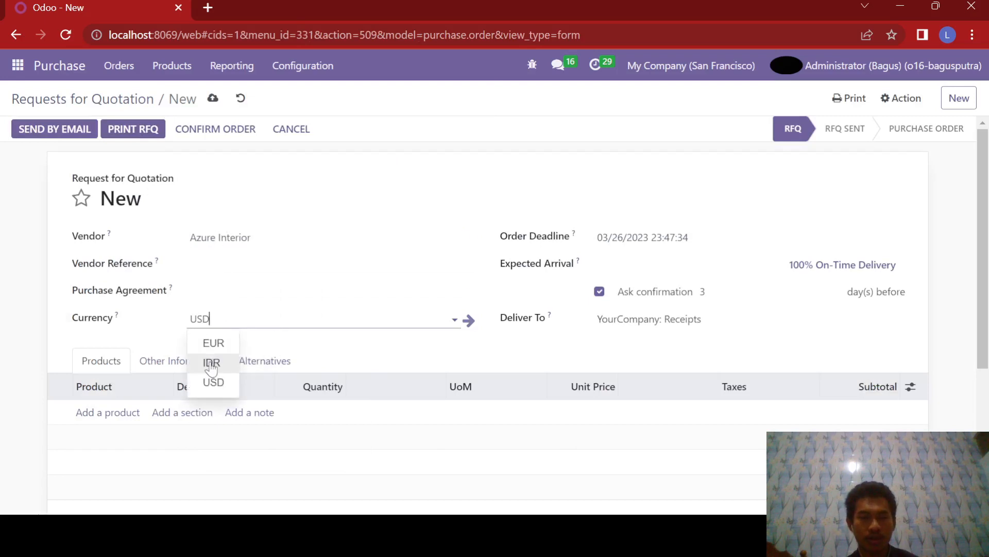
click(211, 362)
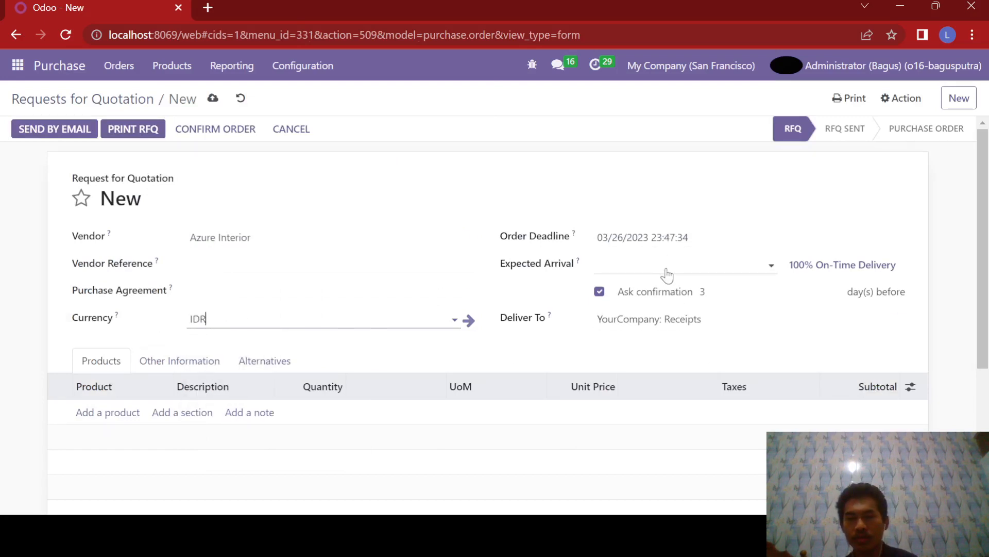
Add the Biskuit product to the request for quotation with quantity 10 and unit price 10000
scroll(177, 307, down, 3)
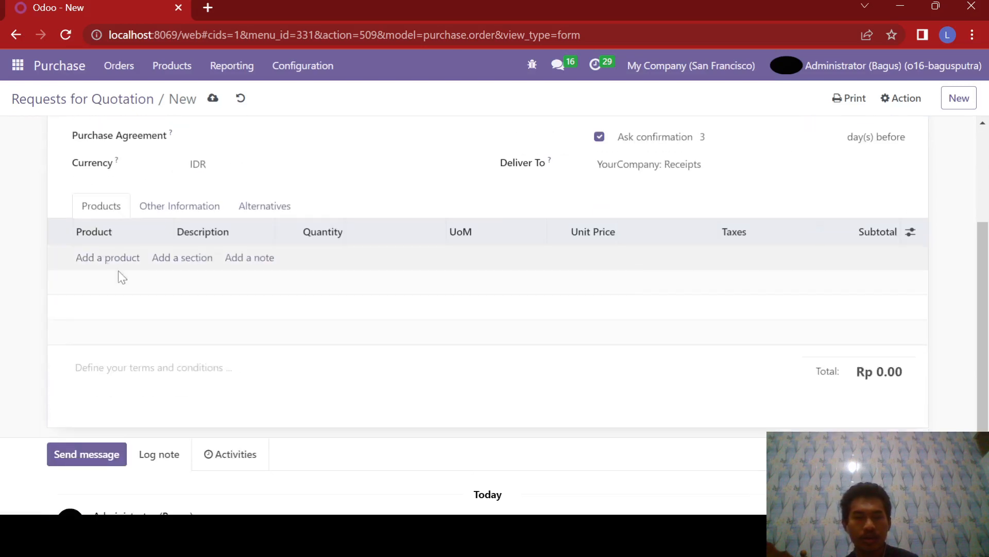
click(108, 257)
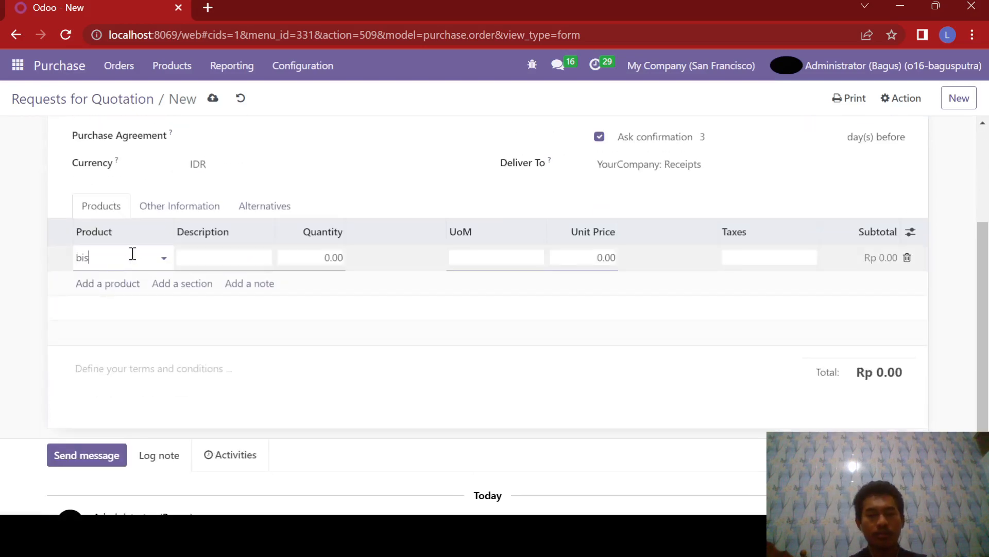
text(biskuit)
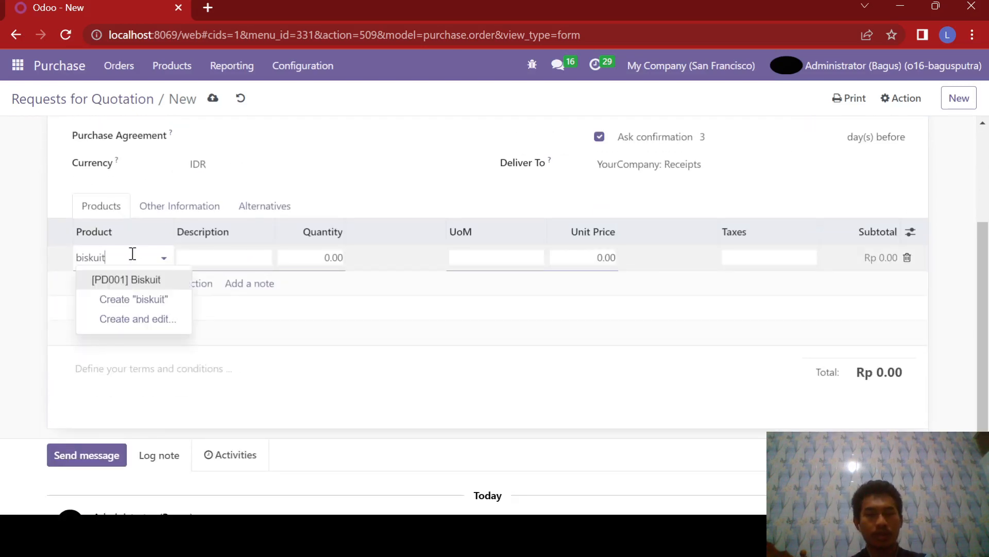
click(128, 290)
click(326, 258)
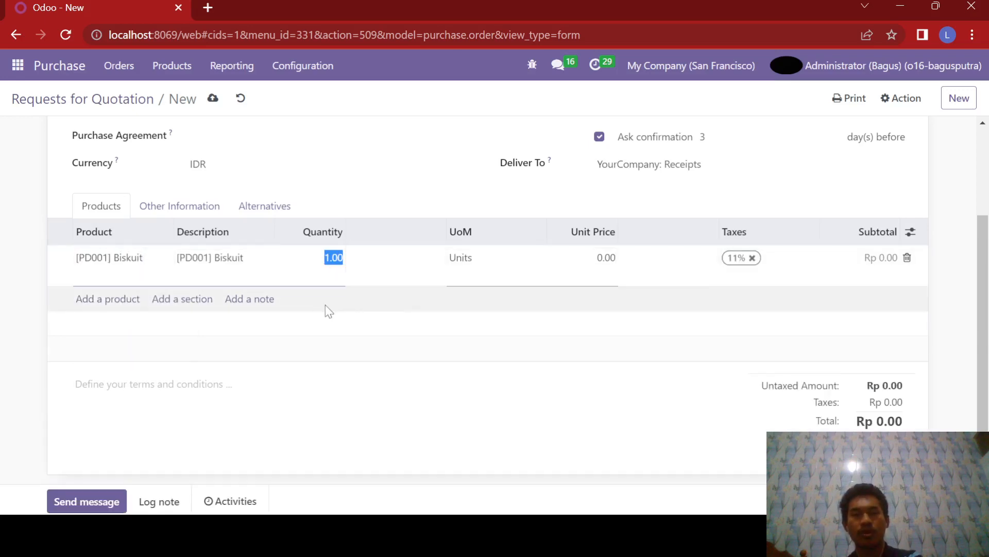
text(10)
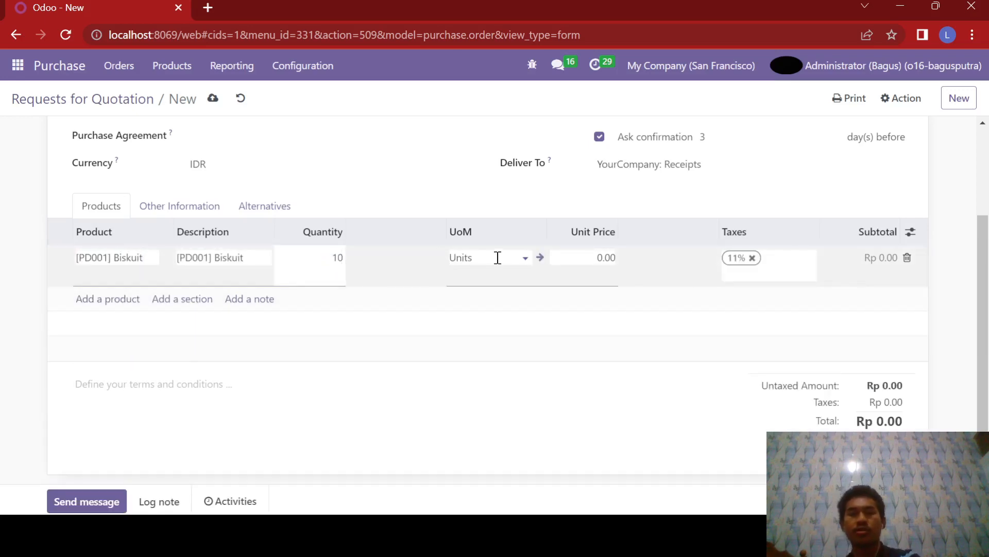
click(592, 273)
click(636, 240)
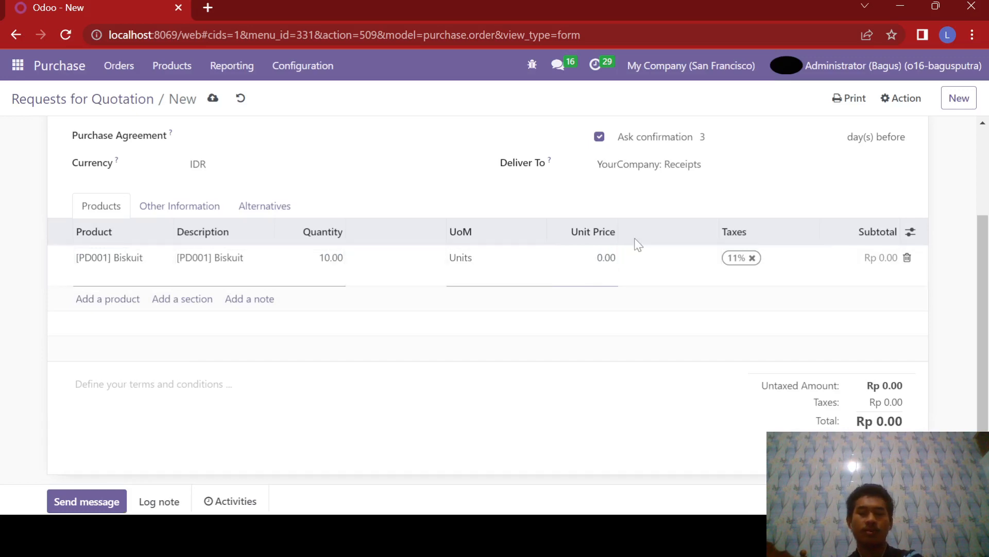
click(606, 266)
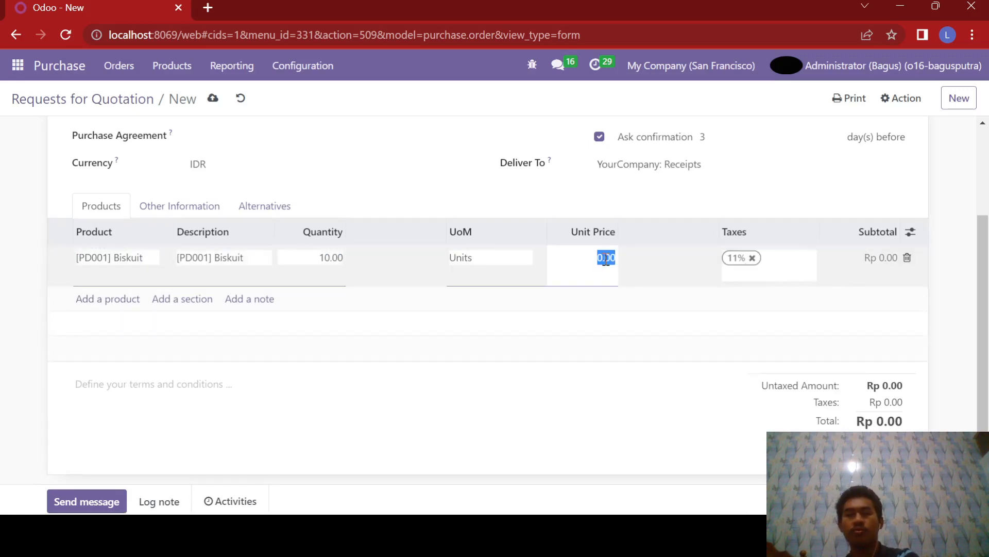
text(10000)
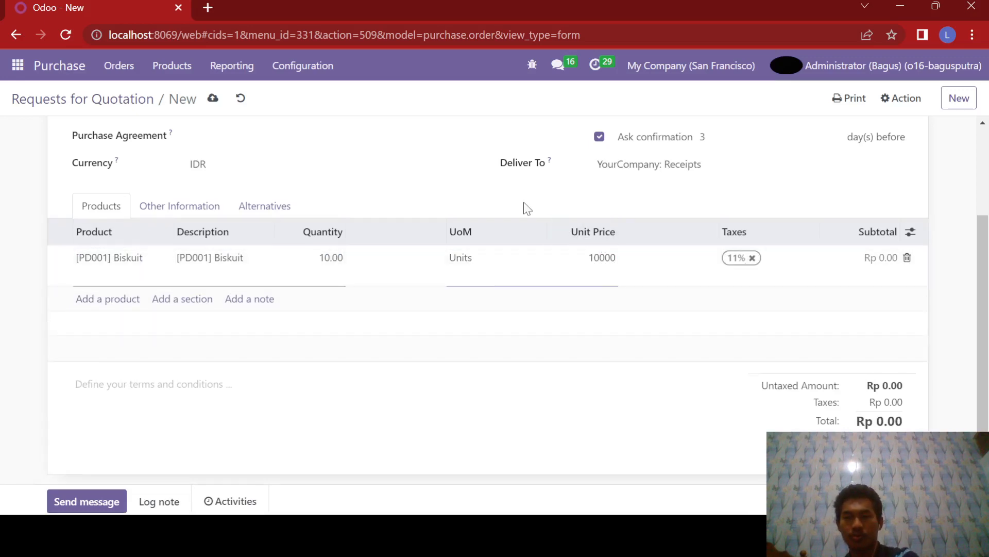
click(433, 190)
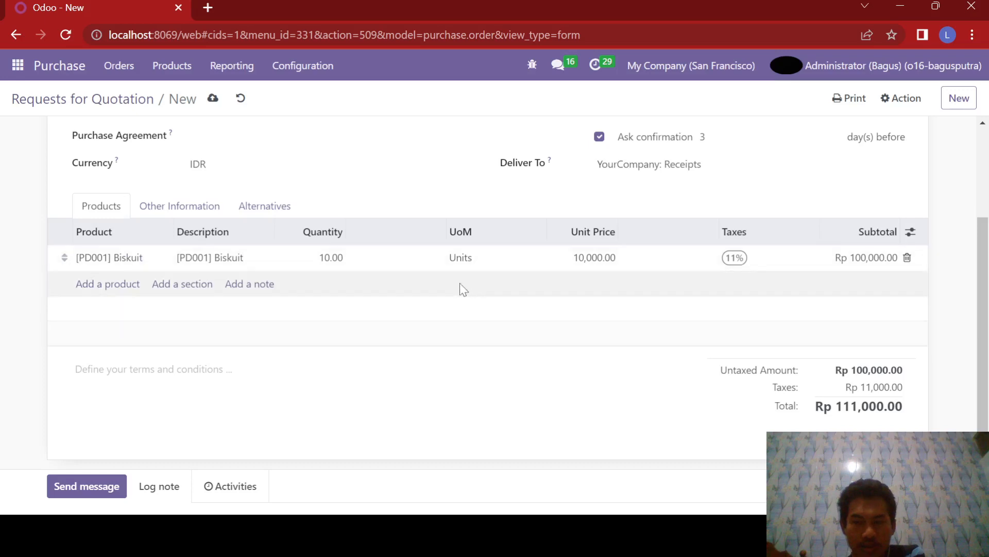
Confirm the Biskuit purchase order and open its receipt through Receive Products
scroll(454, 299, up, 3)
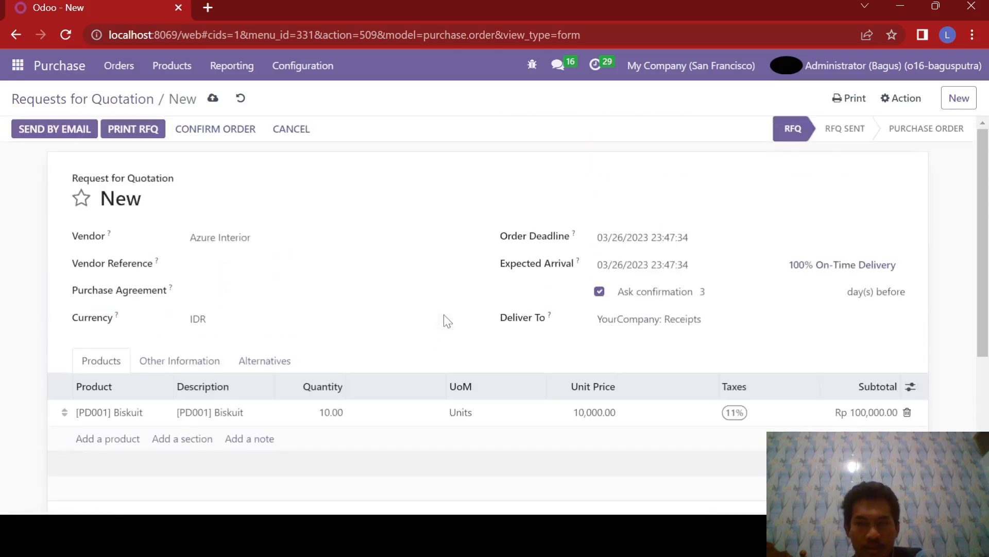
click(216, 130)
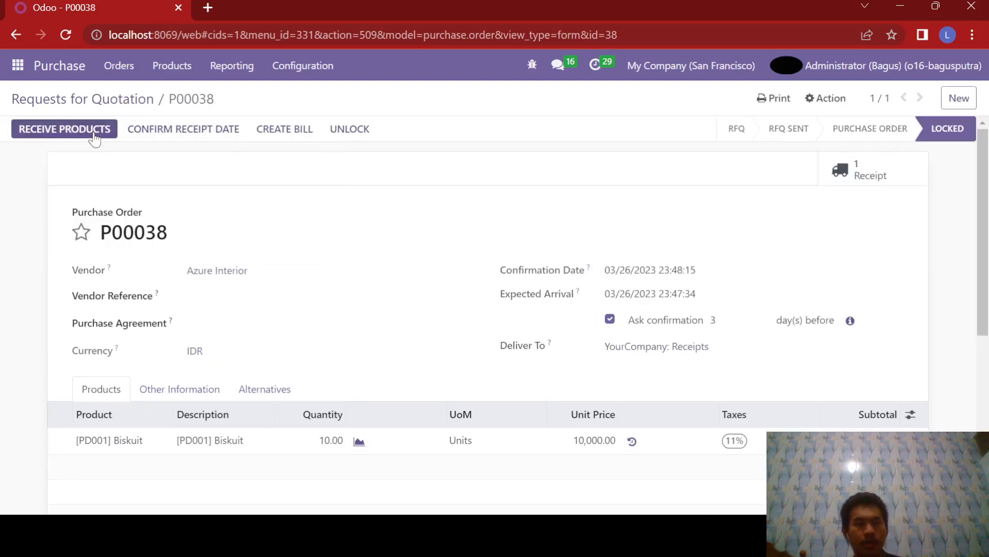
click(94, 135)
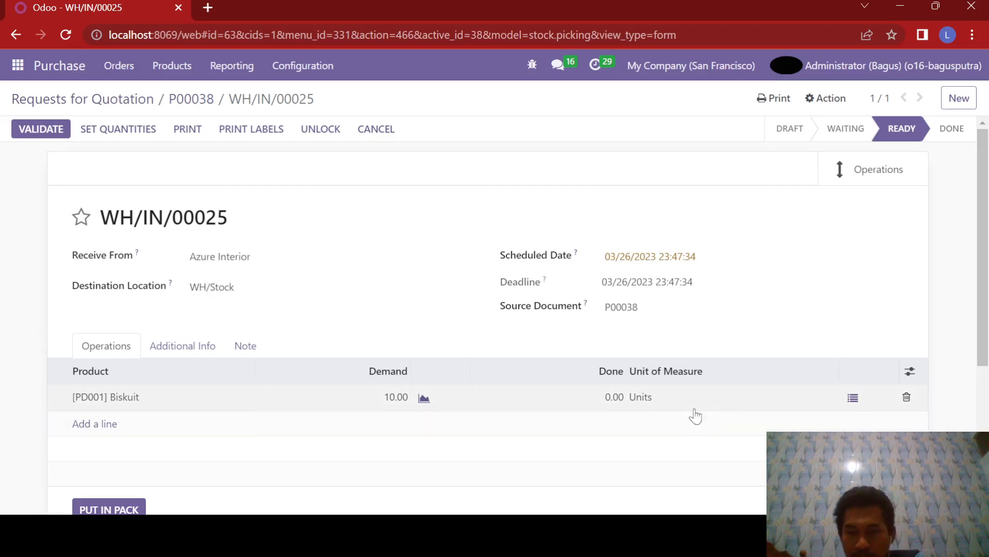
Open the detailed operations of the Biskuit receipt line and enter lot number LIFO01 for WH/Stock
click(854, 400)
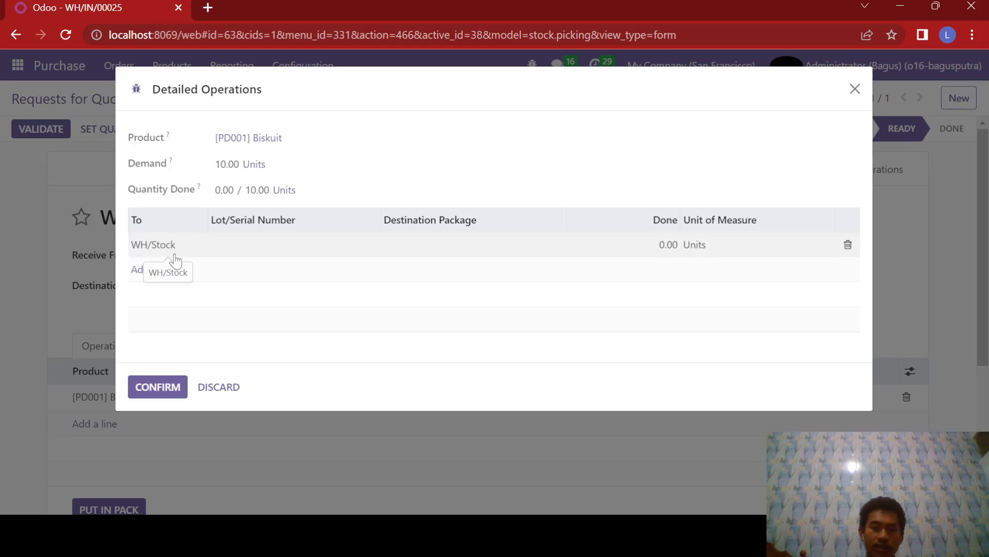
click(275, 244)
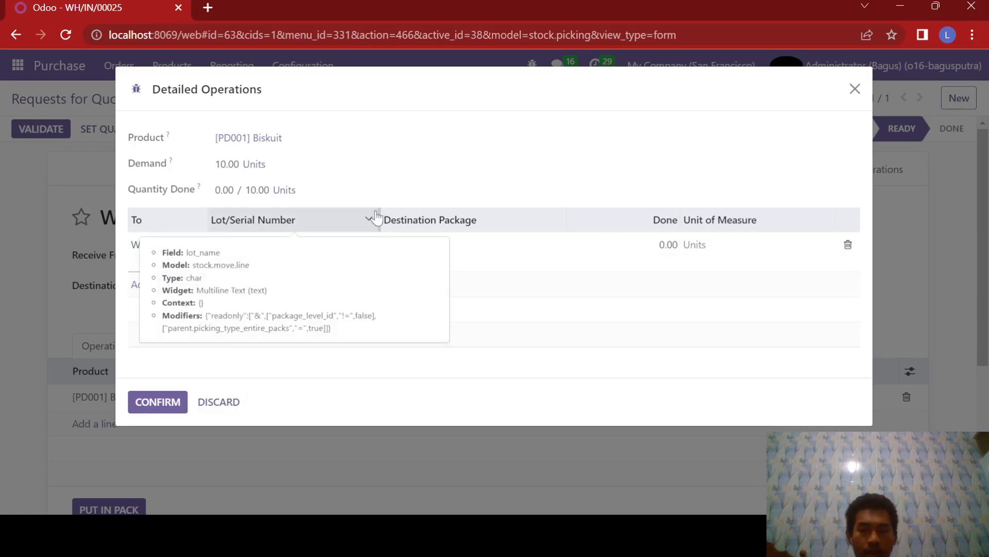
text(LIFO01)
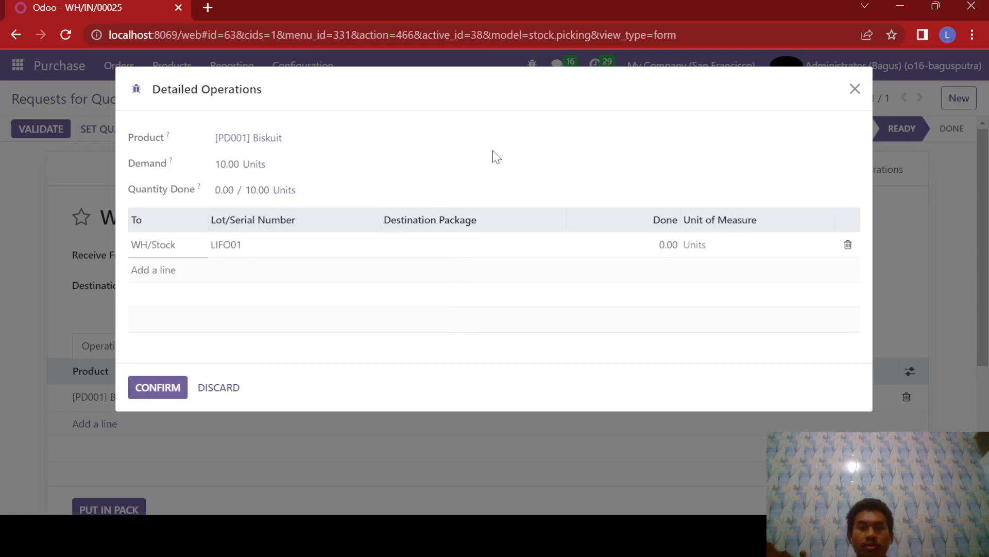
click(382, 246)
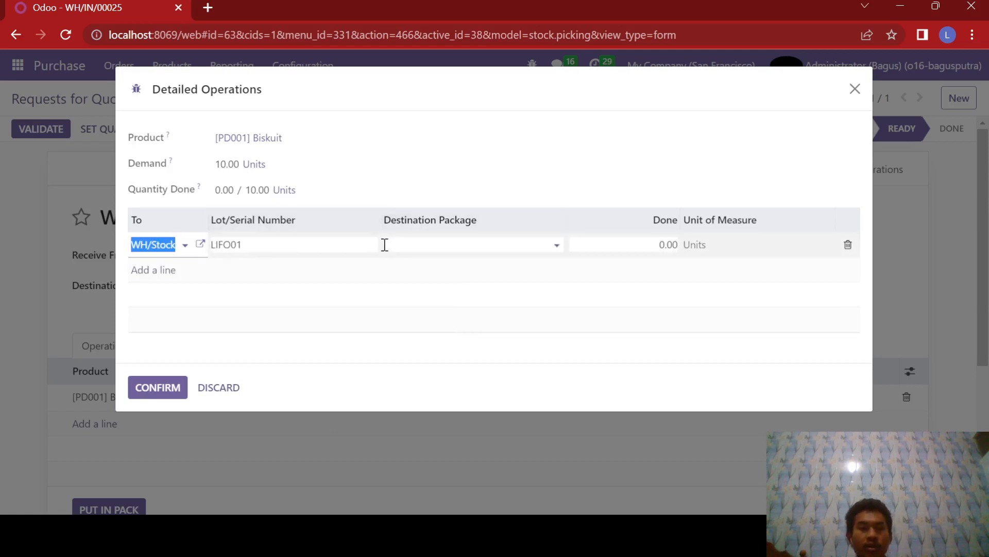
click(443, 246)
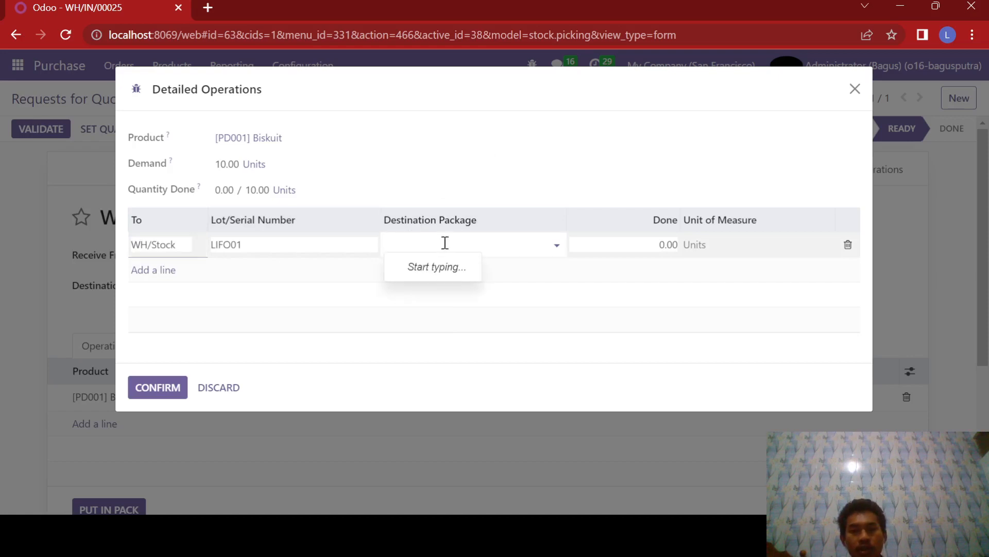
click(504, 166)
Set the done quantity of lot LIFO01 to 10, confirm the detailed operations and validate the receipt
click(660, 244)
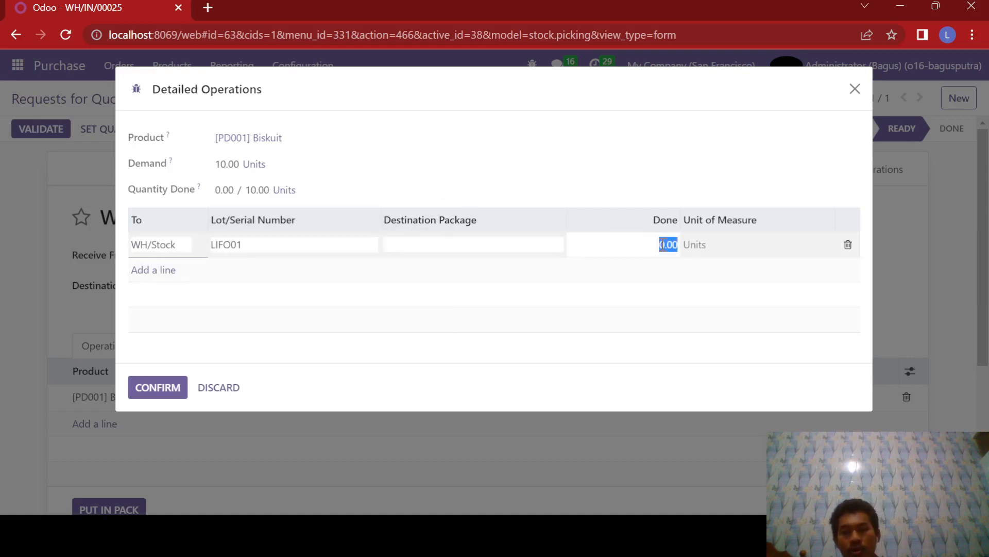
text(10)
click(659, 204)
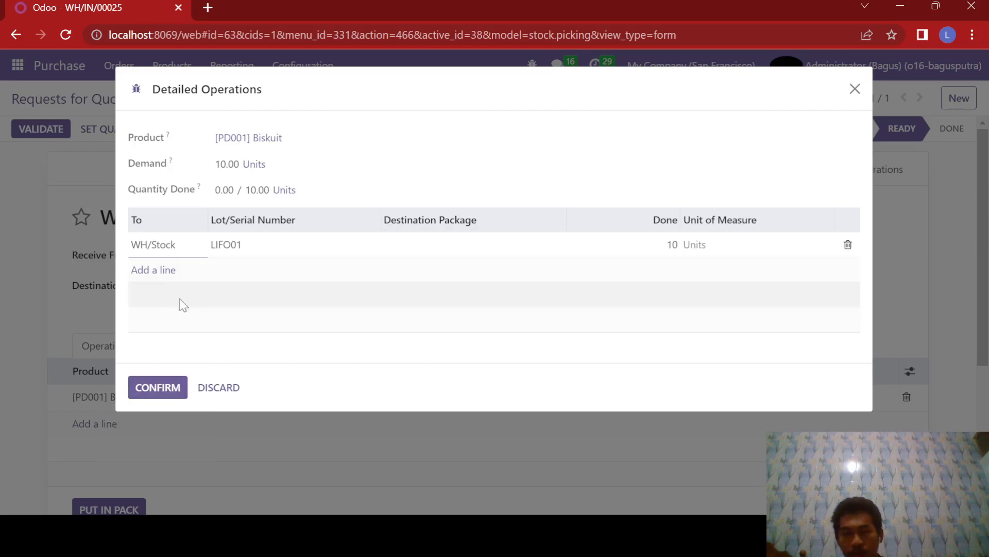
click(145, 387)
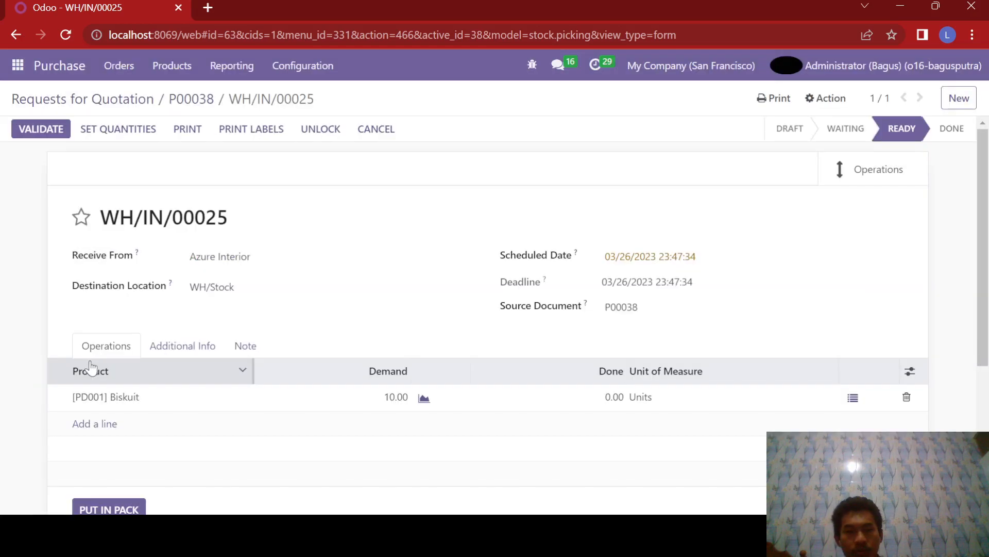
click(46, 133)
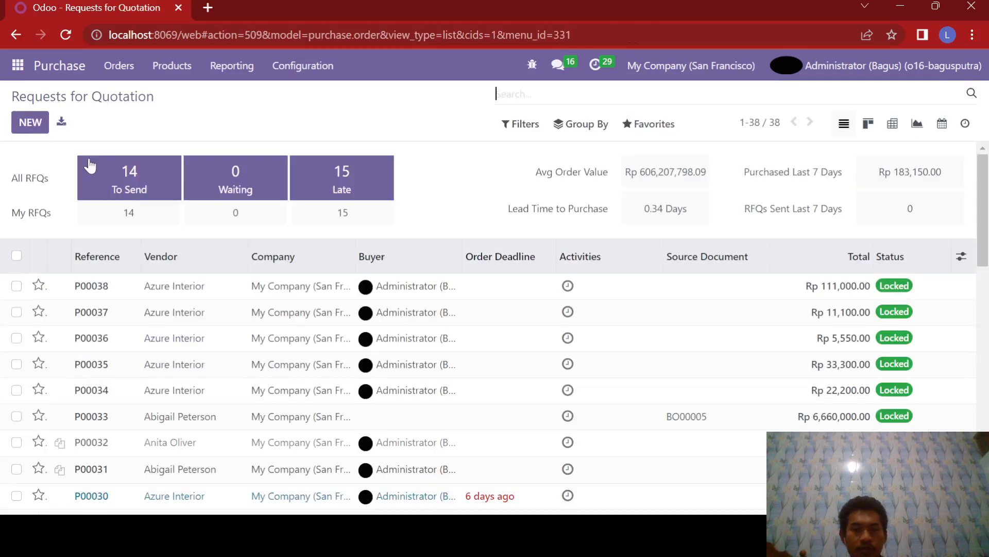
Create another request for quotation with Azure Interior as the vendor
click(28, 123)
click(203, 239)
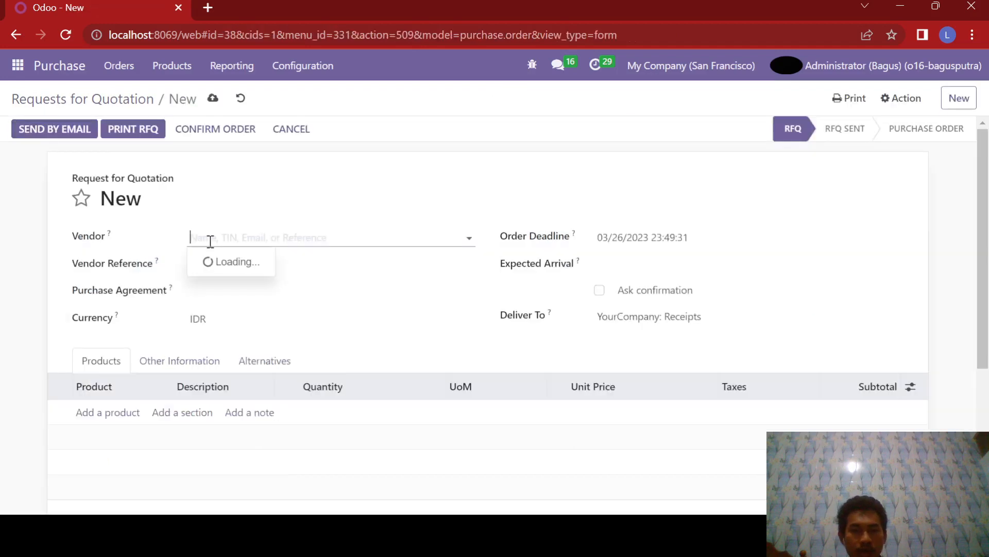
click(221, 259)
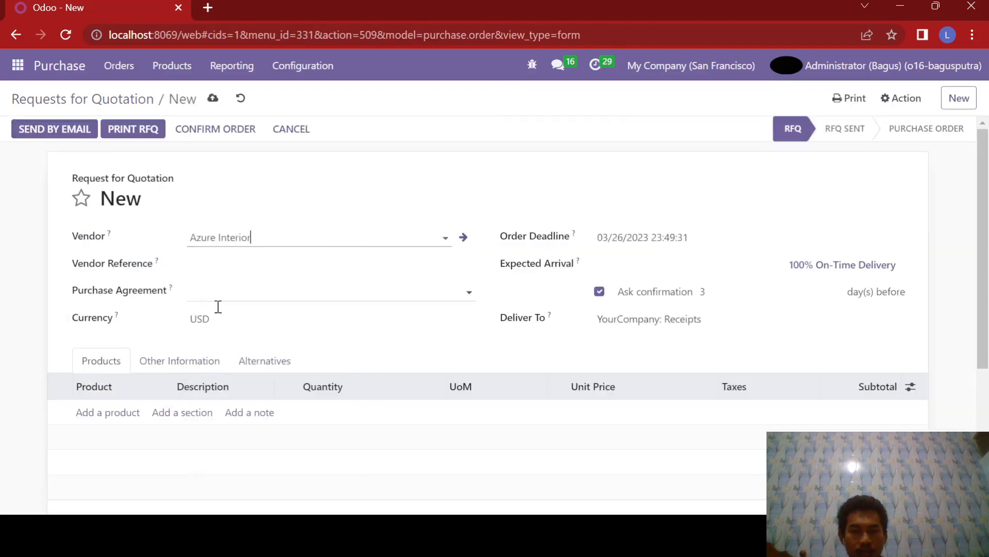
Add the [PD001] Biskuit product as a line on the new request for quotation
click(108, 413)
text(bi)
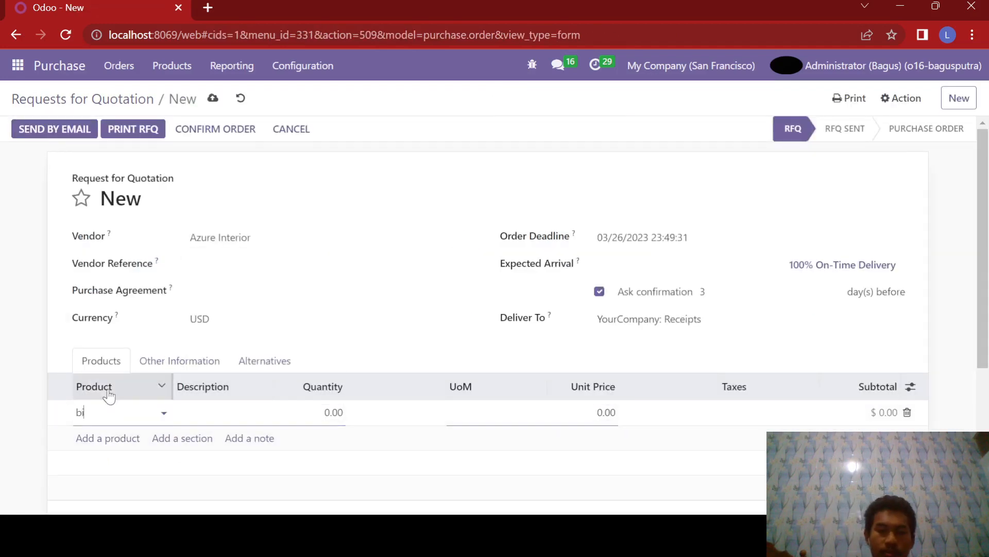
text(skuit)
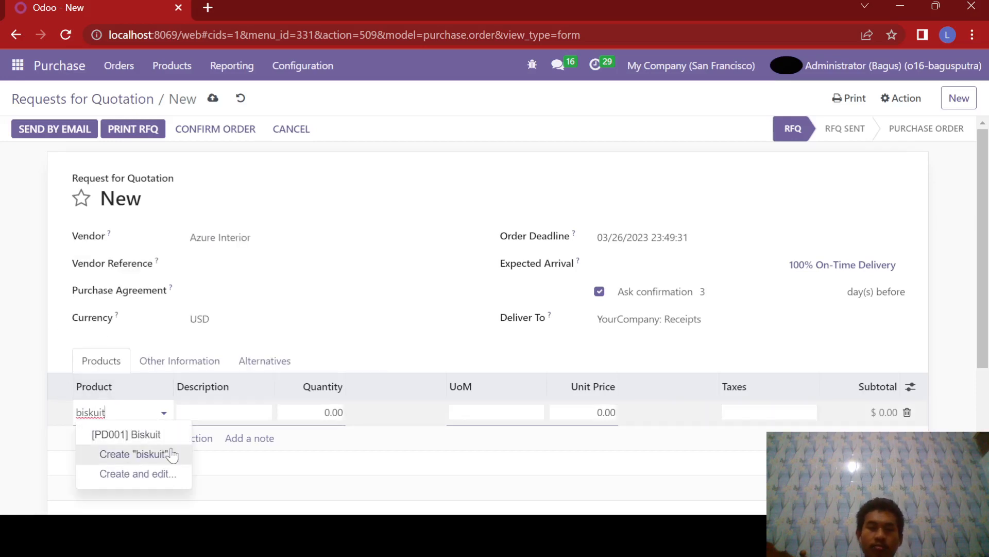
click(164, 437)
click(308, 415)
text(1)
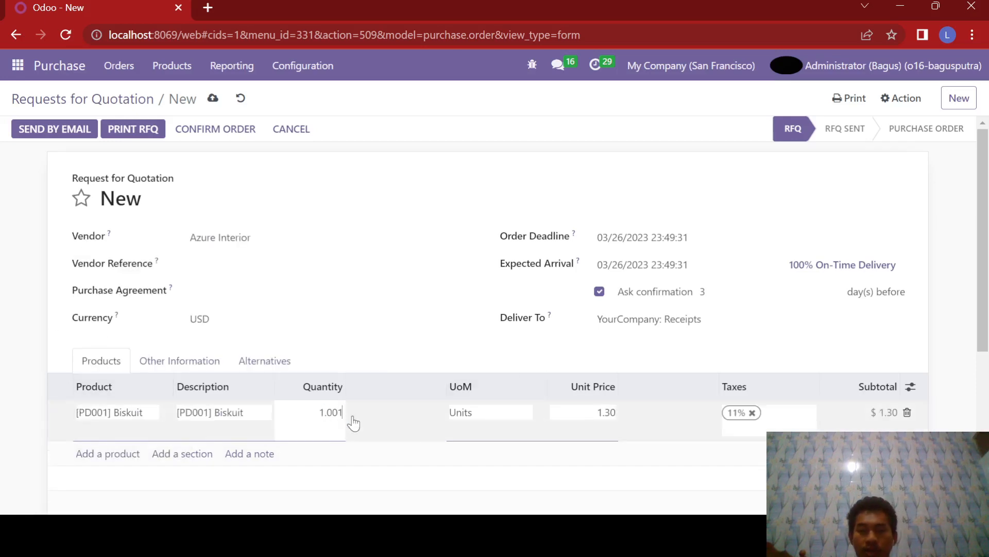
click(596, 417)
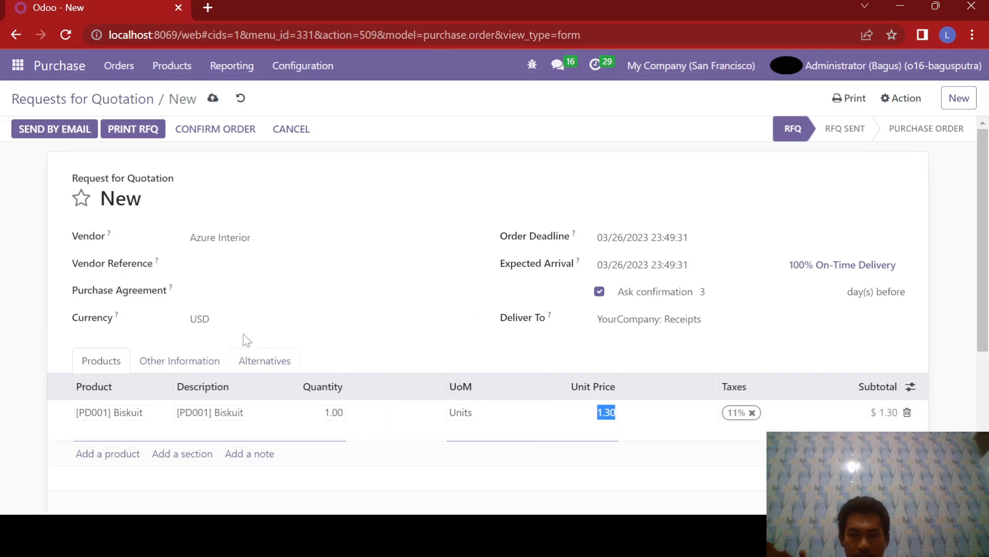
Change the request's currency to IDR and enter a unit price of 12000 for Biskuit
click(239, 318)
click(213, 363)
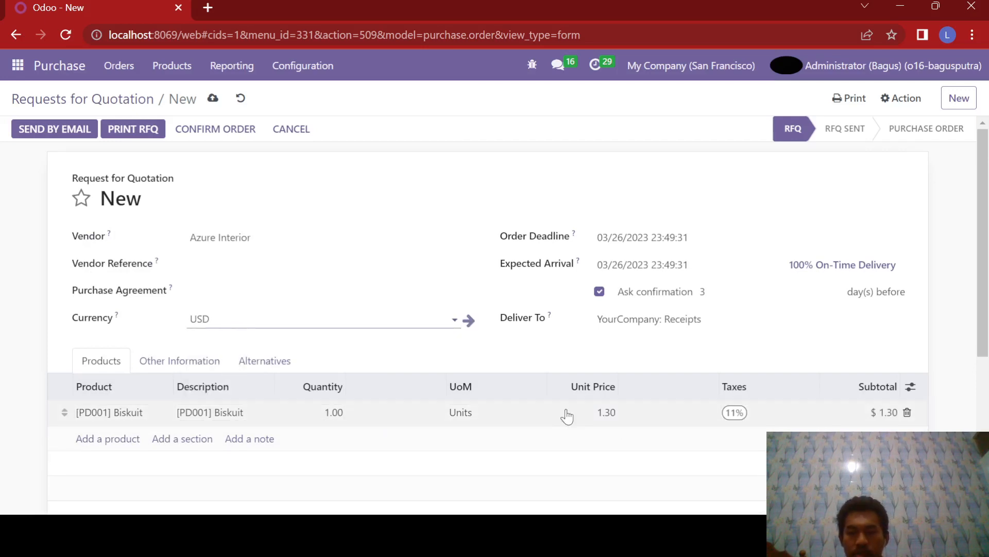
click(602, 412)
text(21)
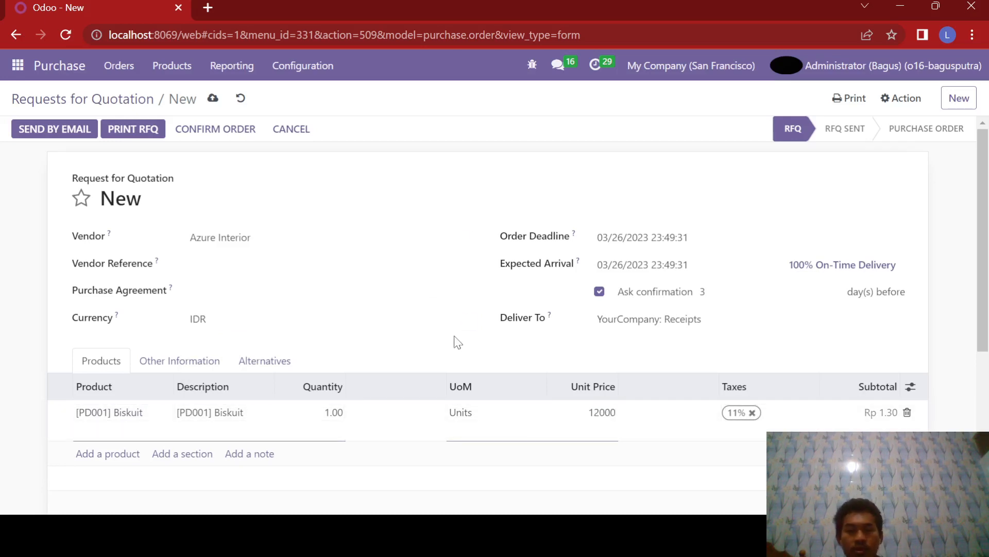
Set the Biskuit line's quantity to 10 and re-enter its unit price as 12000
click(338, 412)
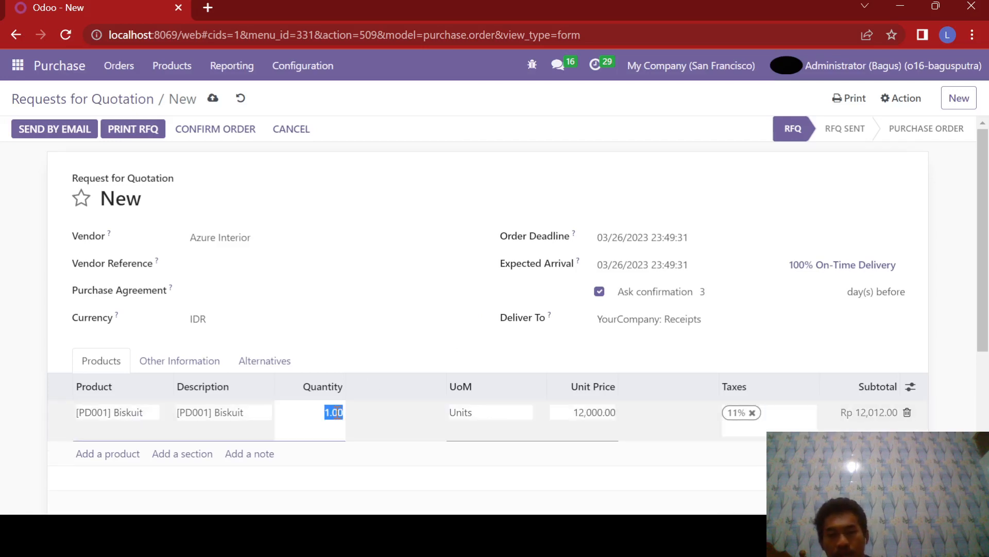
text(10)
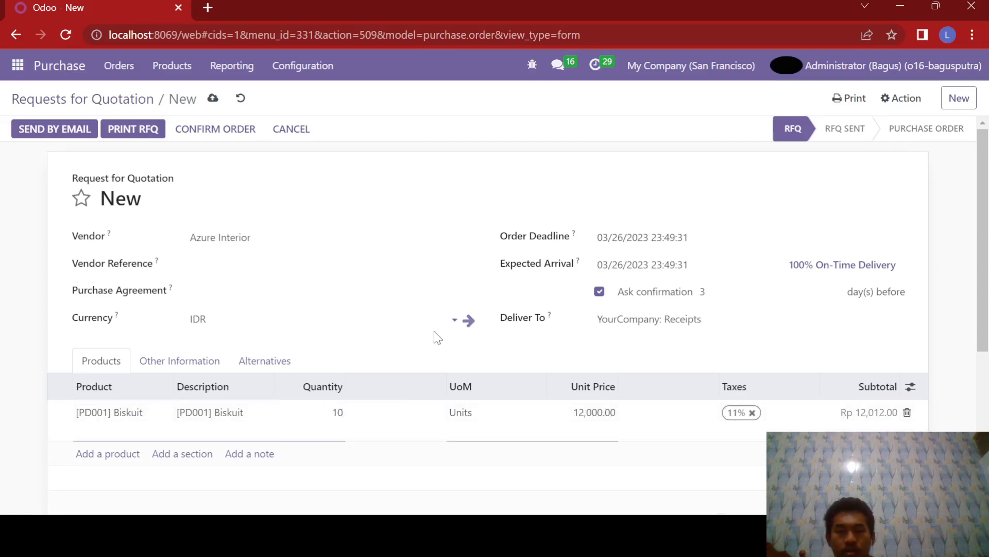
click(596, 416)
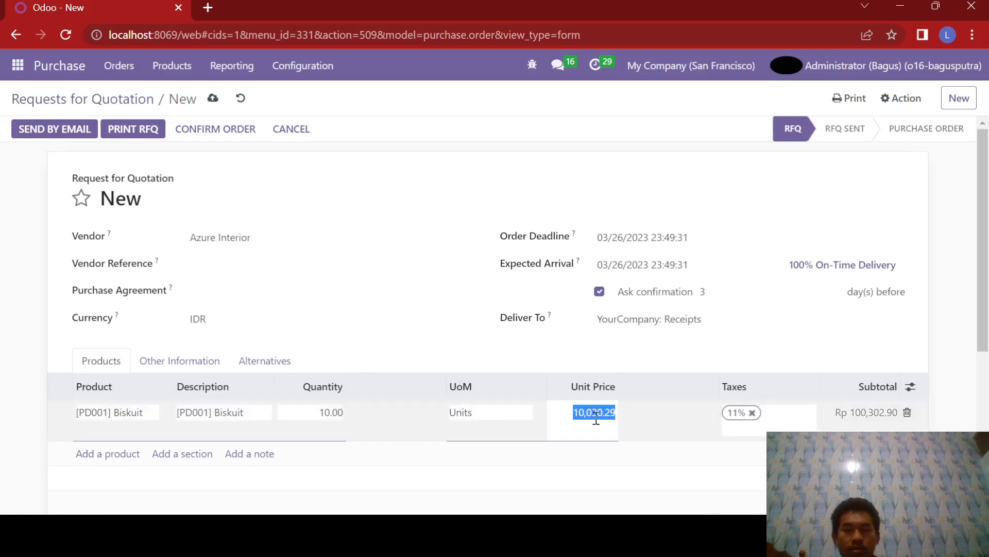
text(120000)
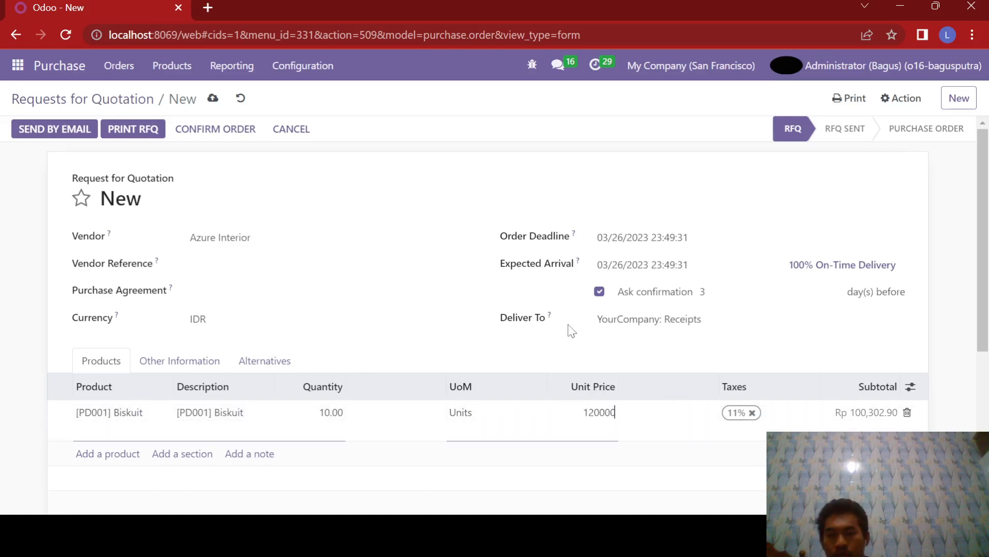
key(BackSpace)
click(474, 182)
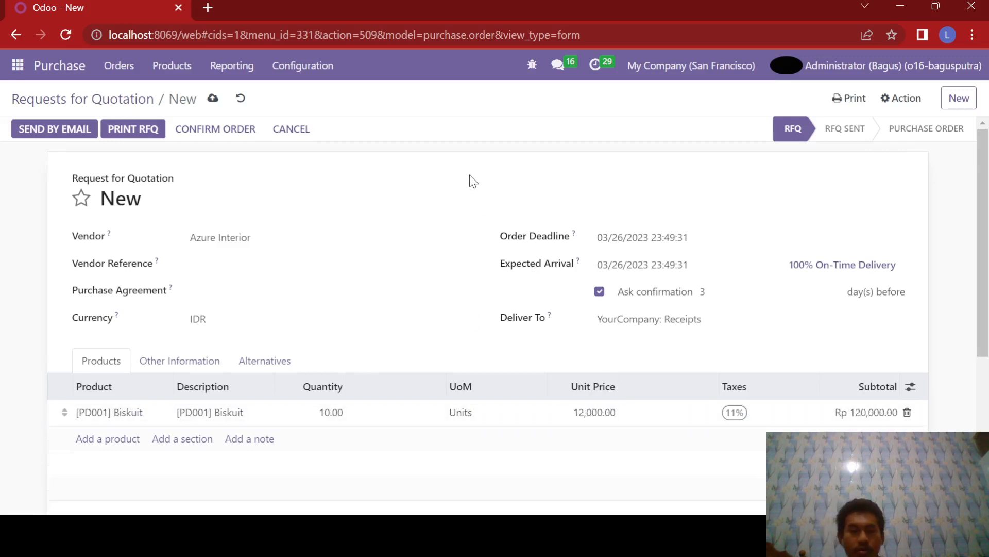
Review the order totals, confirm the second Biskuit purchase order and open its receipt
scroll(503, 345, down, 3)
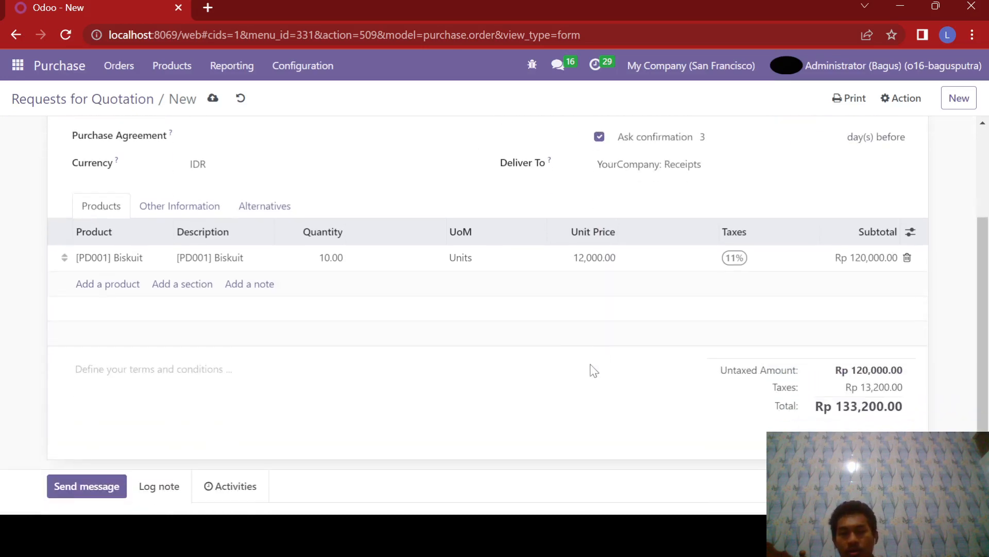
scroll(412, 344, up, 3)
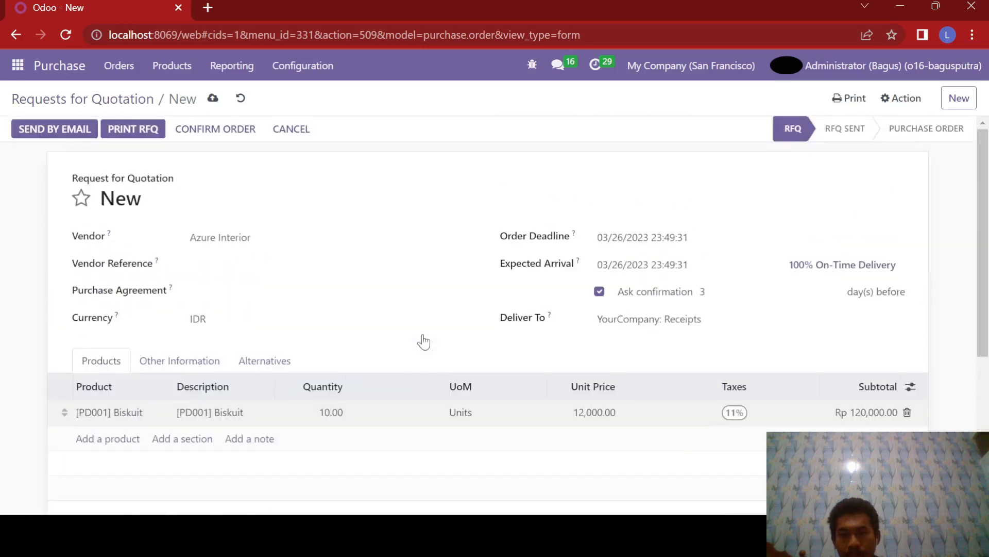
click(204, 136)
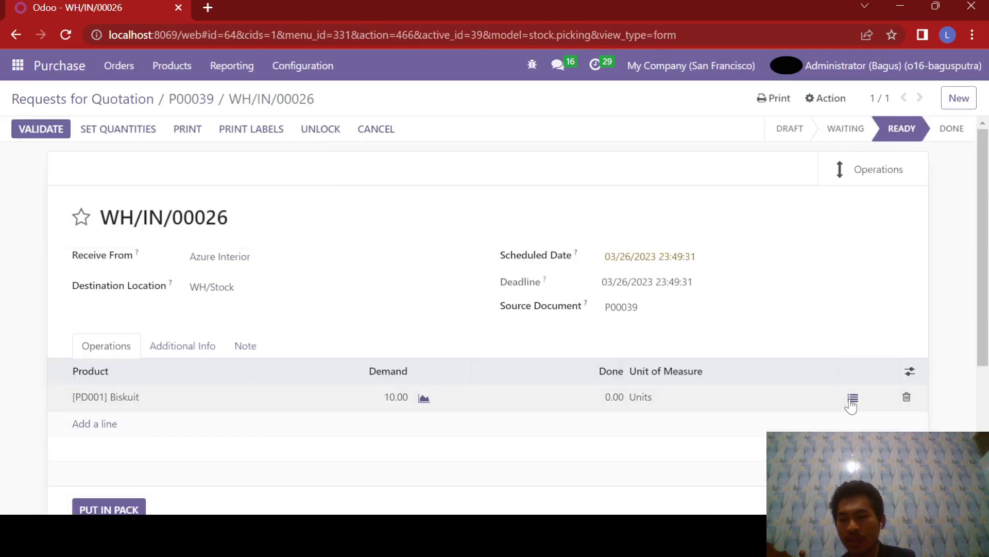
Record 10 done units under lot LIFO02 in the Biskuit line's detailed operations and validate the receipt
click(852, 400)
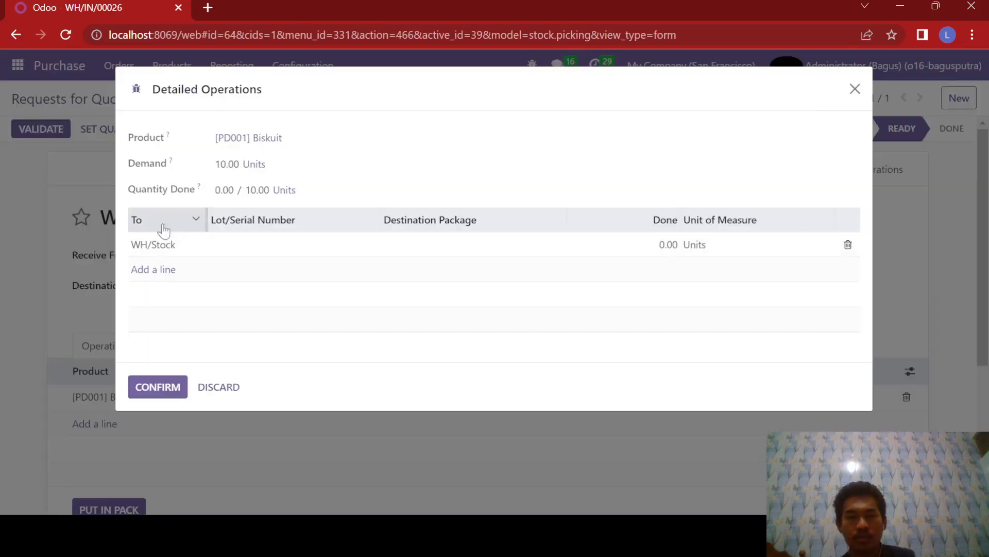
click(263, 243)
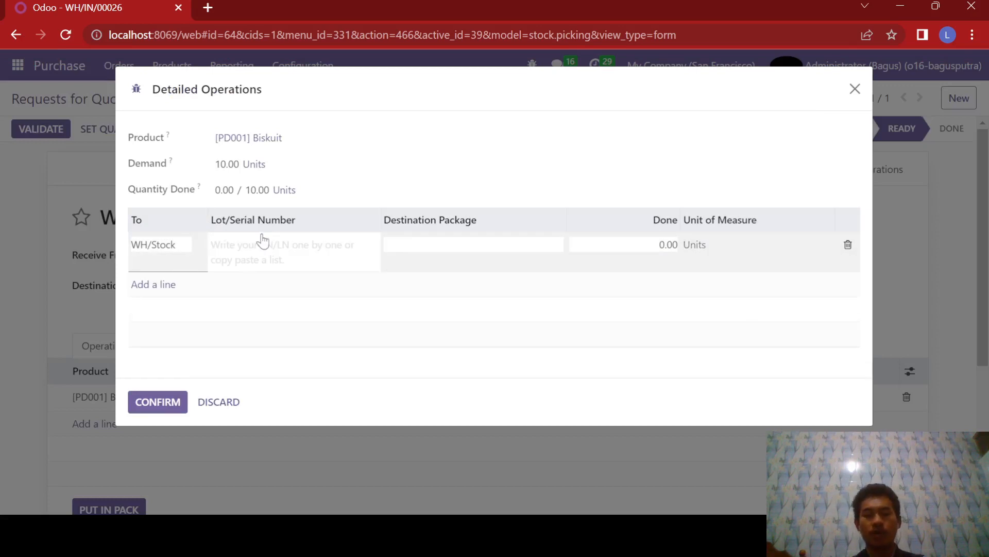
text(LIFO02)
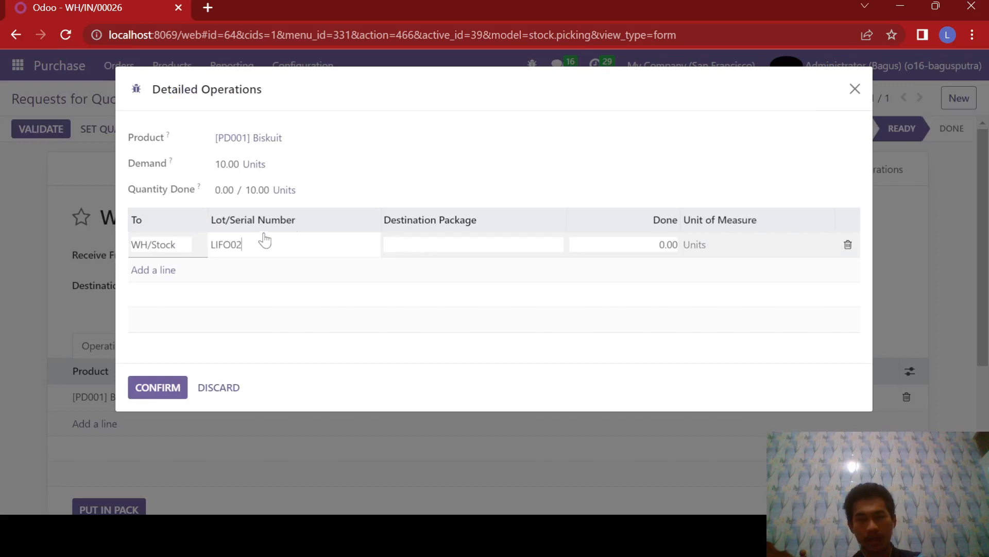
click(668, 244)
text(1)
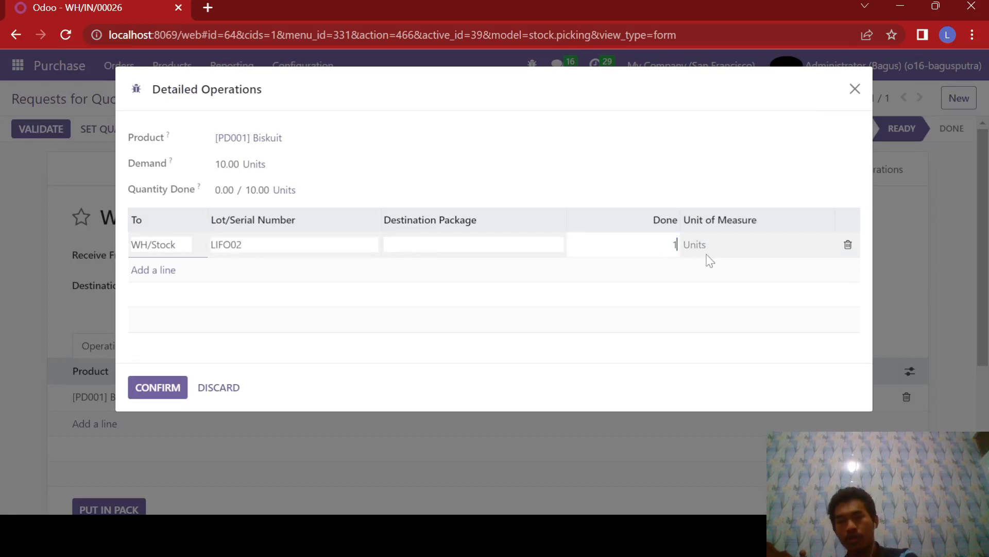
text(0)
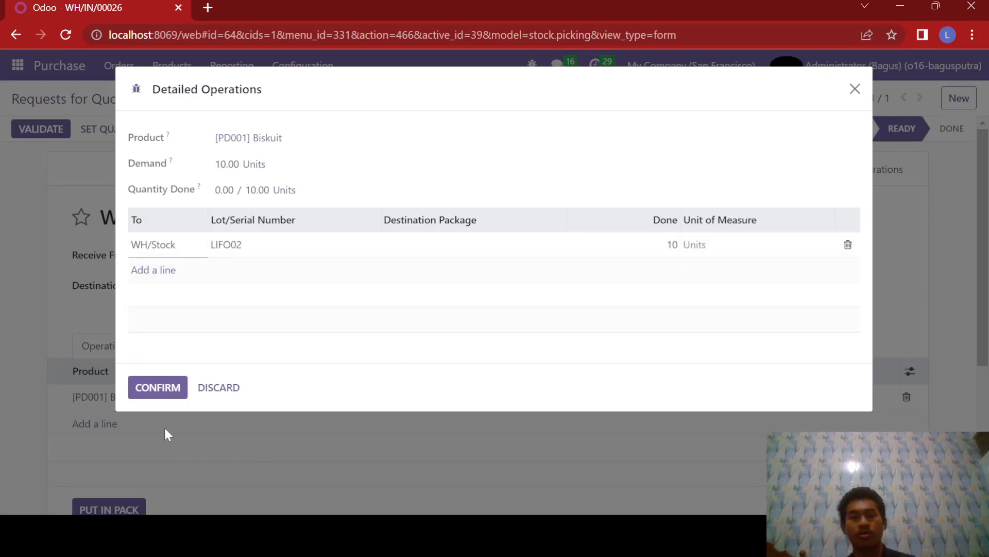
click(158, 384)
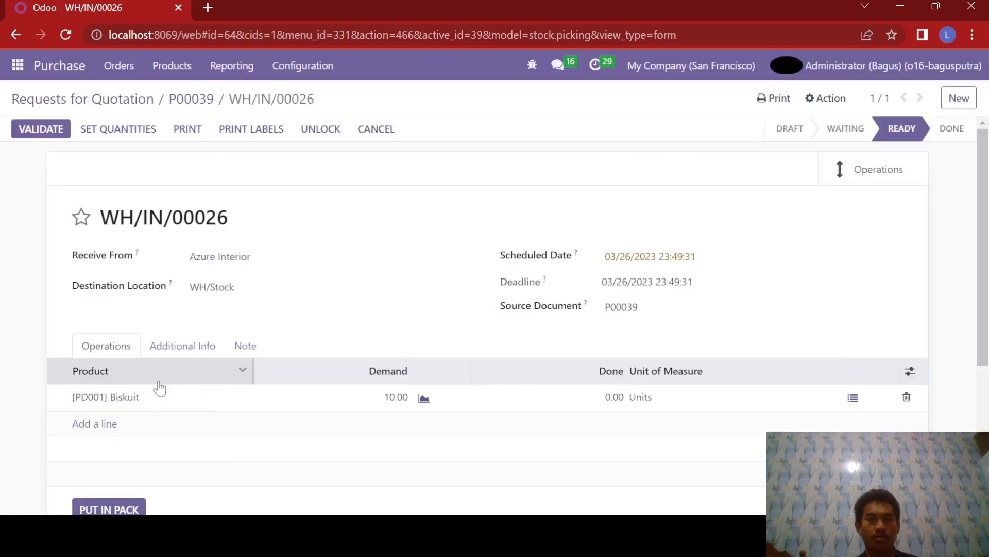
click(53, 134)
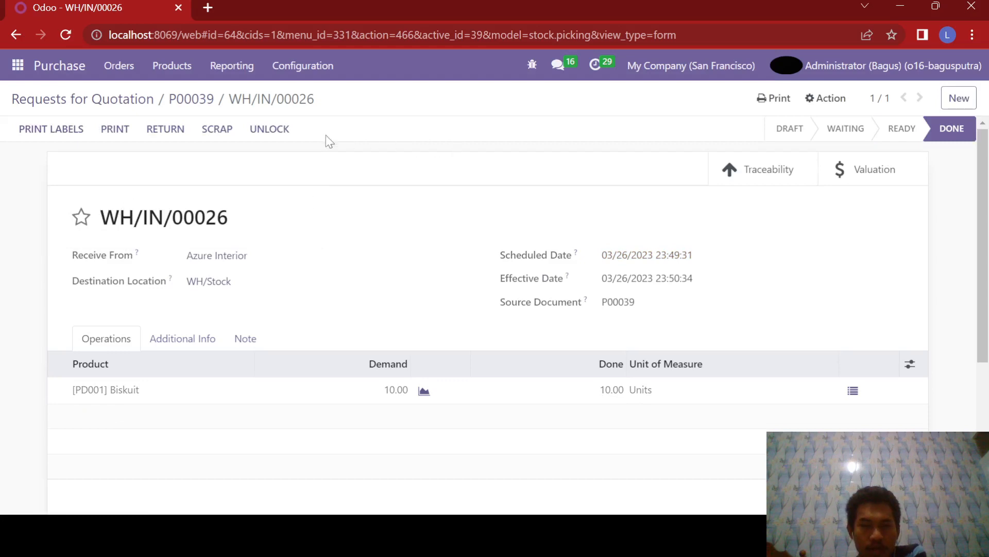
click(225, 73)
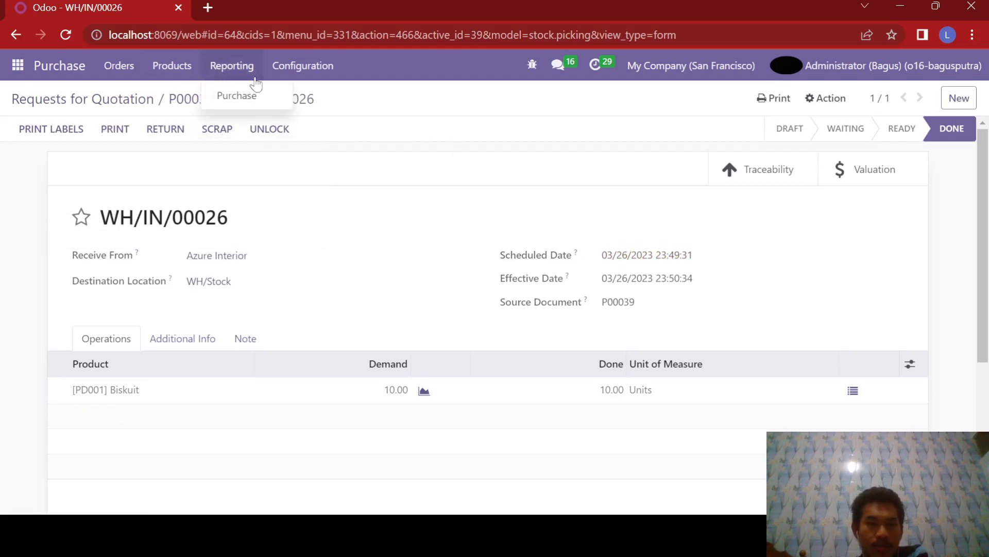
mouse_move(280, 81)
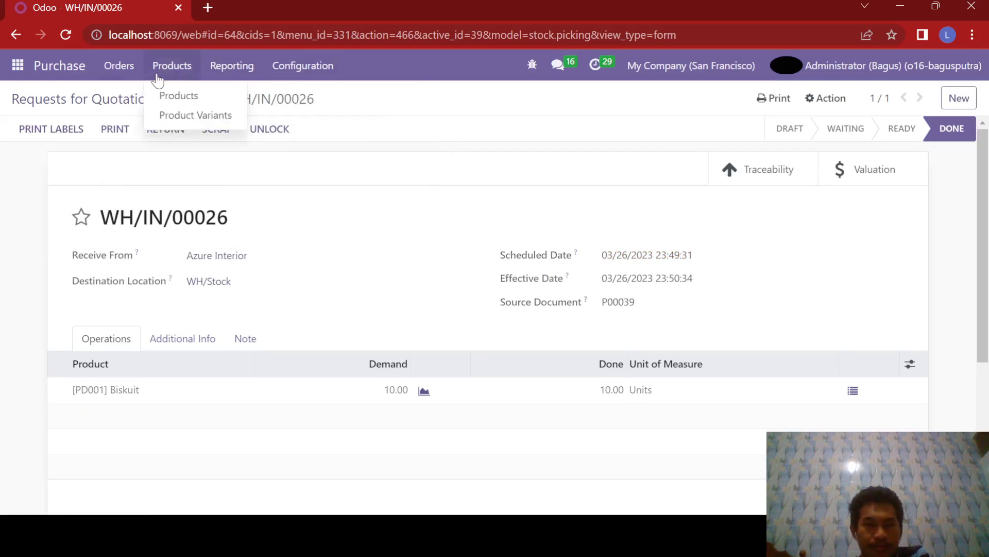
mouse_move(15, 72)
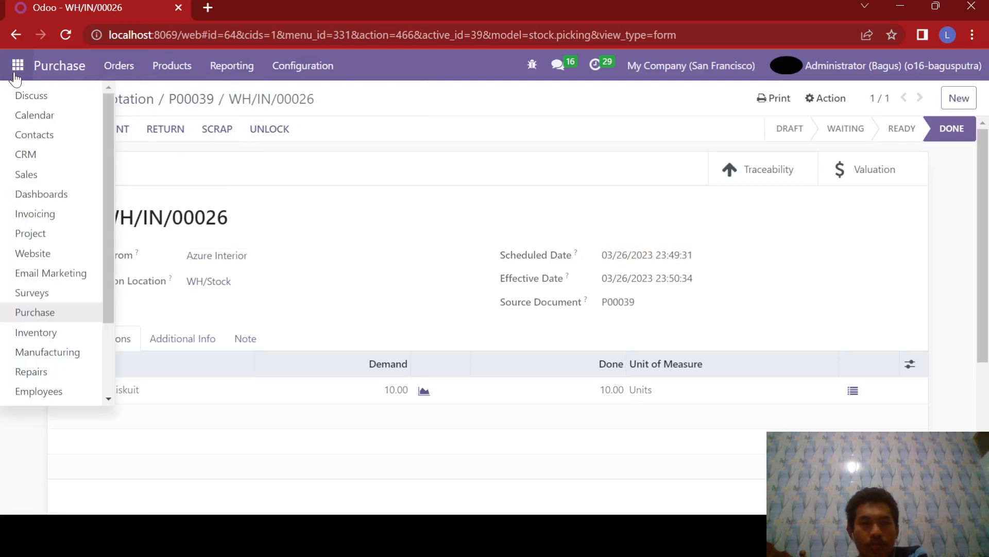
Switch to Inventory, open the lots and serial numbers list and expand the Biskuit group
click(225, 199)
click(20, 69)
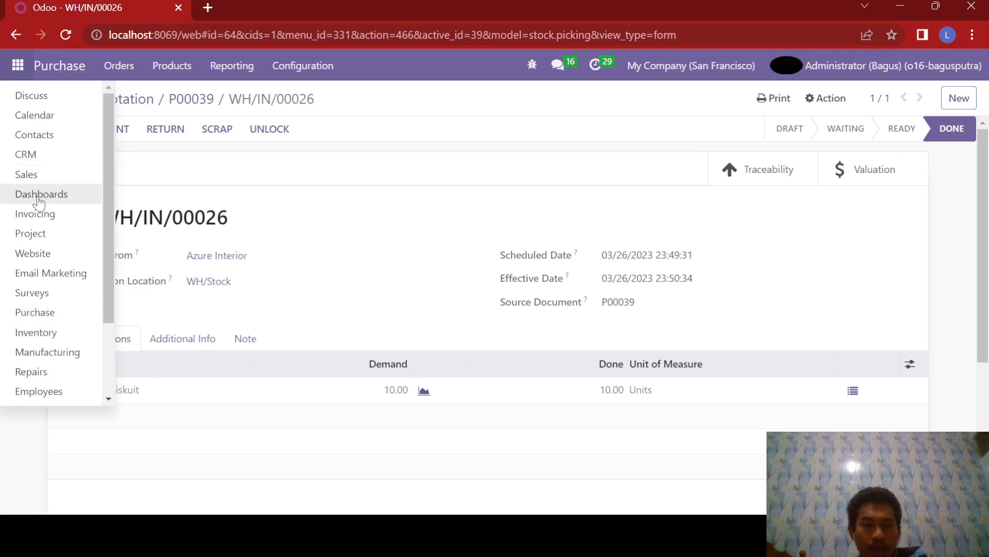
scroll(39, 202, down, 2)
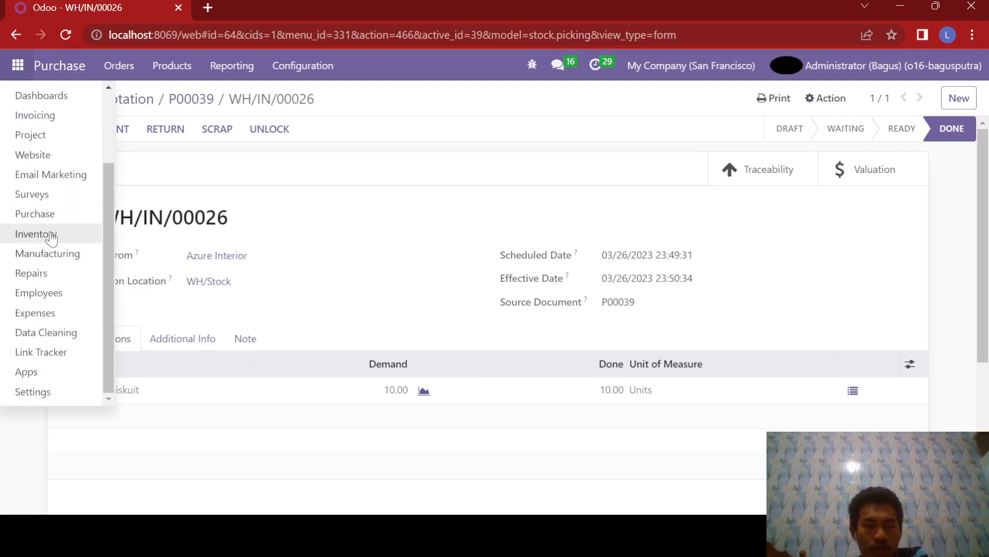
click(51, 236)
click(252, 72)
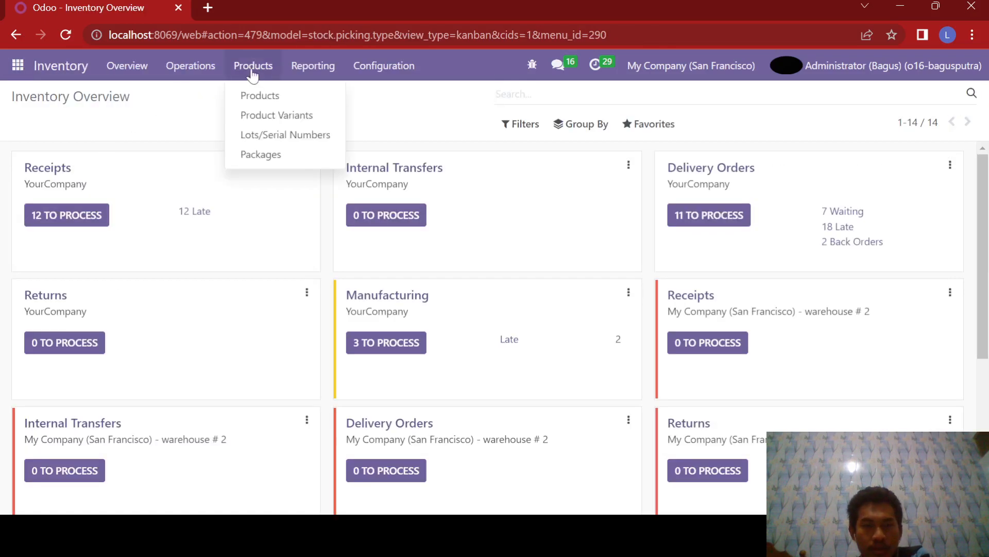
click(262, 136)
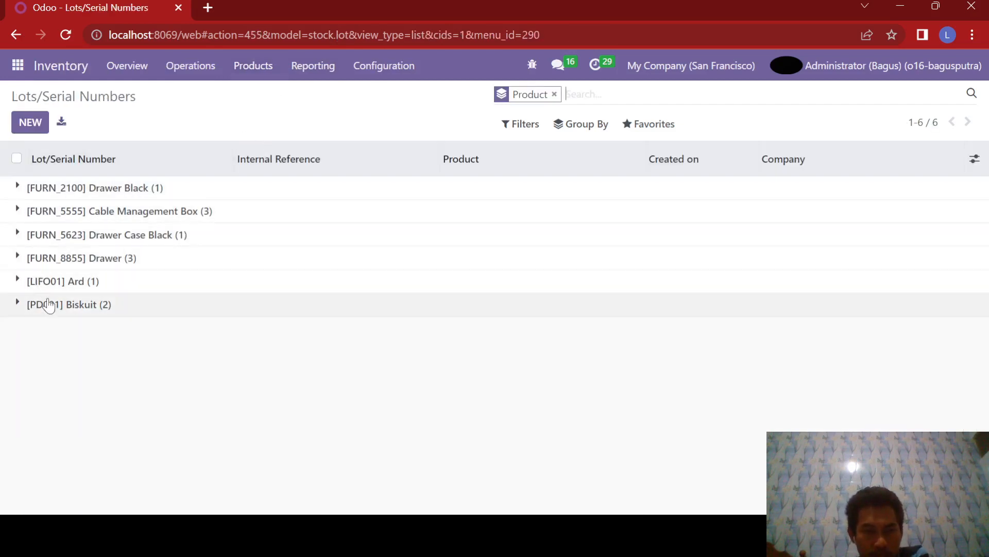
click(18, 306)
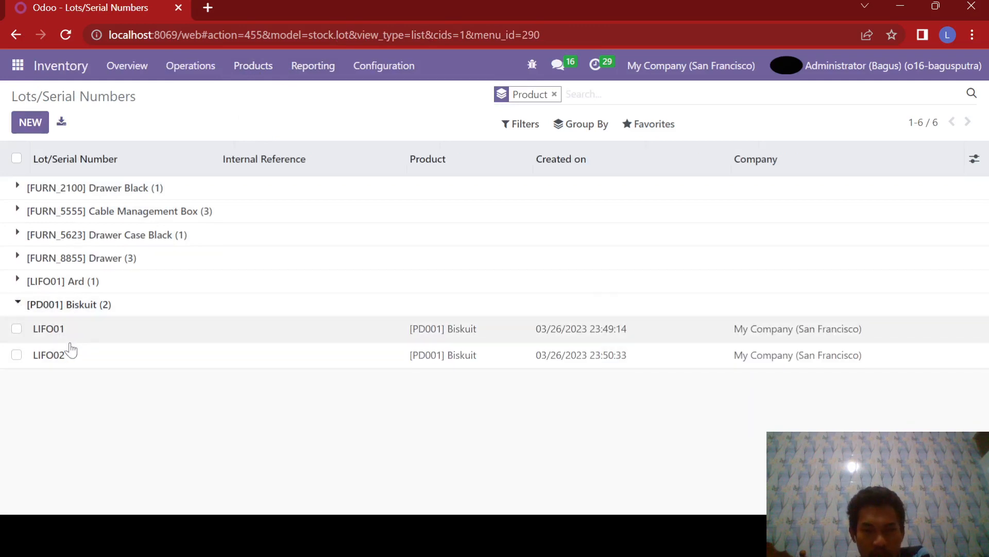
Check lot LIFO01's details and its linked purchase order, then return to the lots list and recheck Biskuit's lots
click(146, 333)
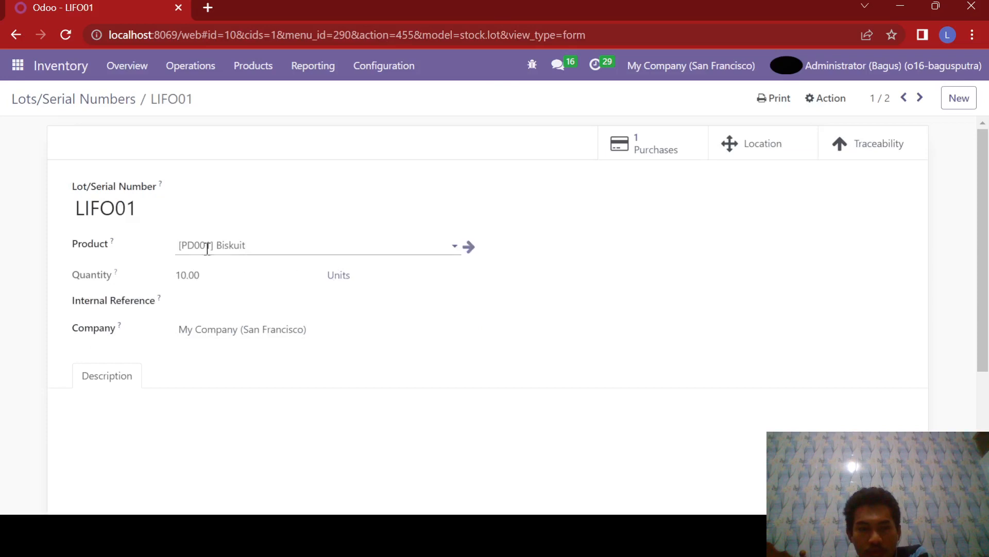
scroll(314, 243, down, 2)
scroll(314, 252, down, 2)
scroll(313, 252, up, 5)
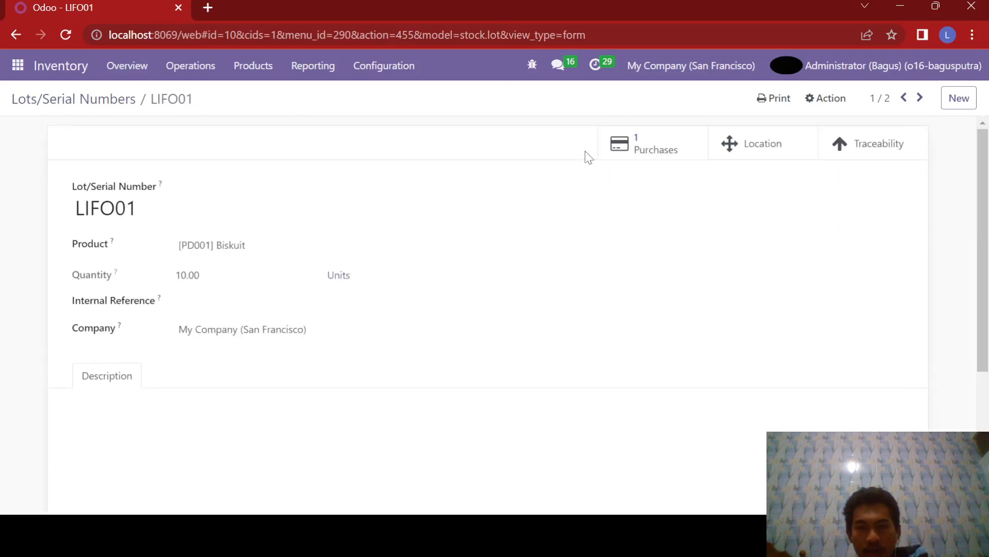
click(648, 149)
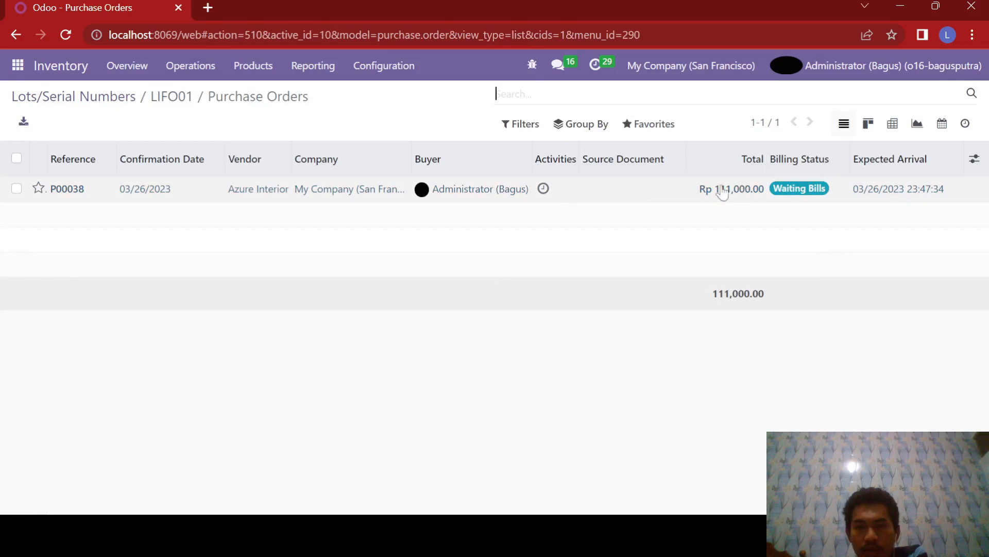
click(16, 37)
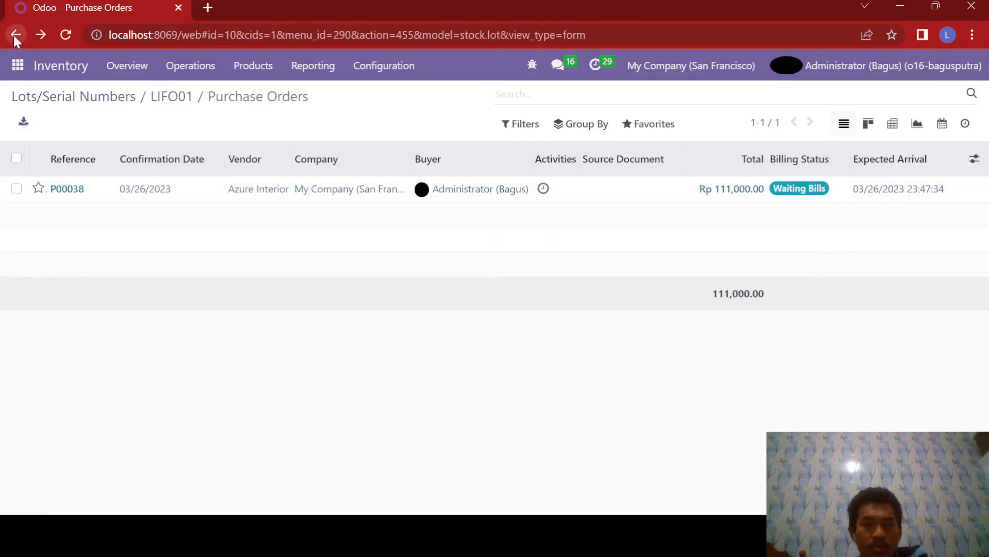
click(15, 42)
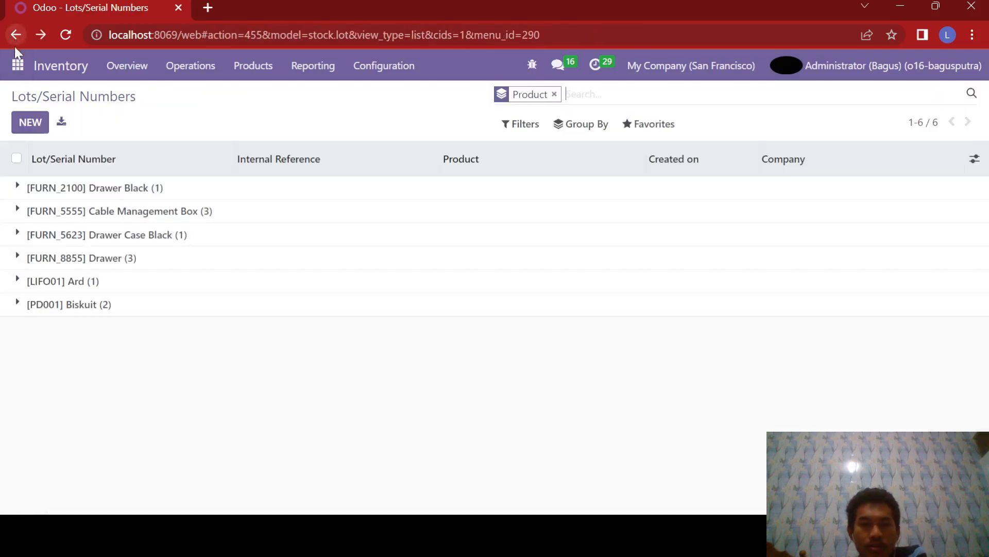
click(15, 304)
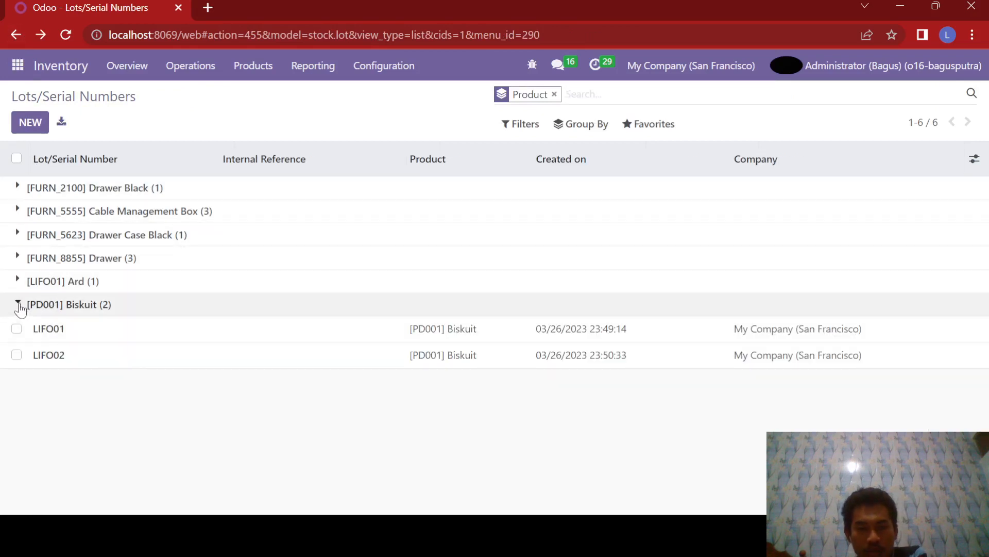
click(18, 305)
Switch to Sales and create a new quotation for the customer Deco Addict
click(17, 65)
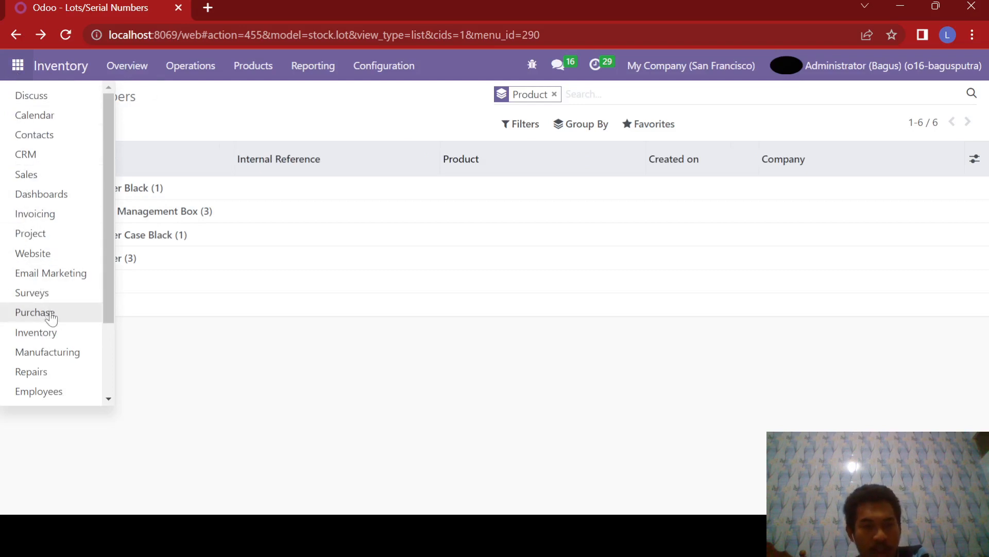
key(Escape)
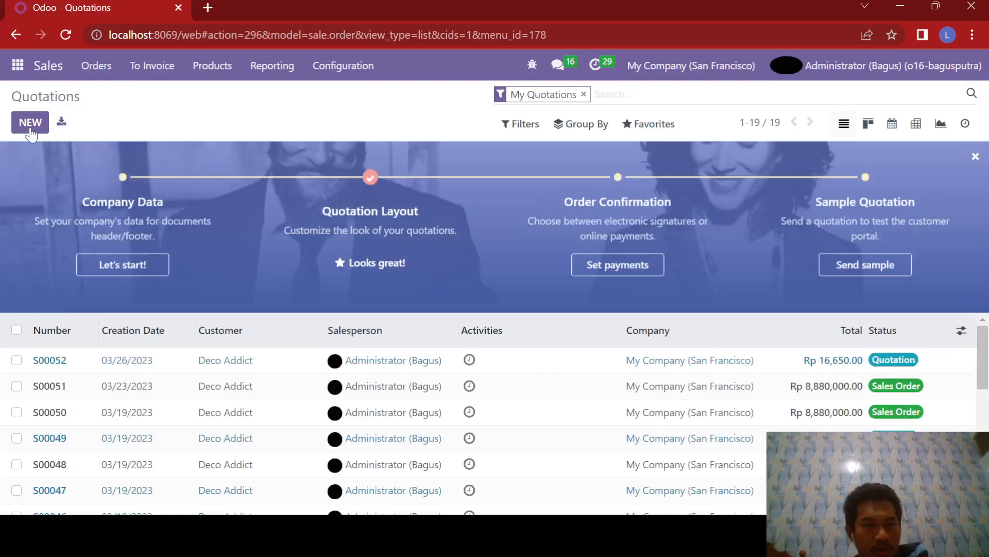
click(26, 129)
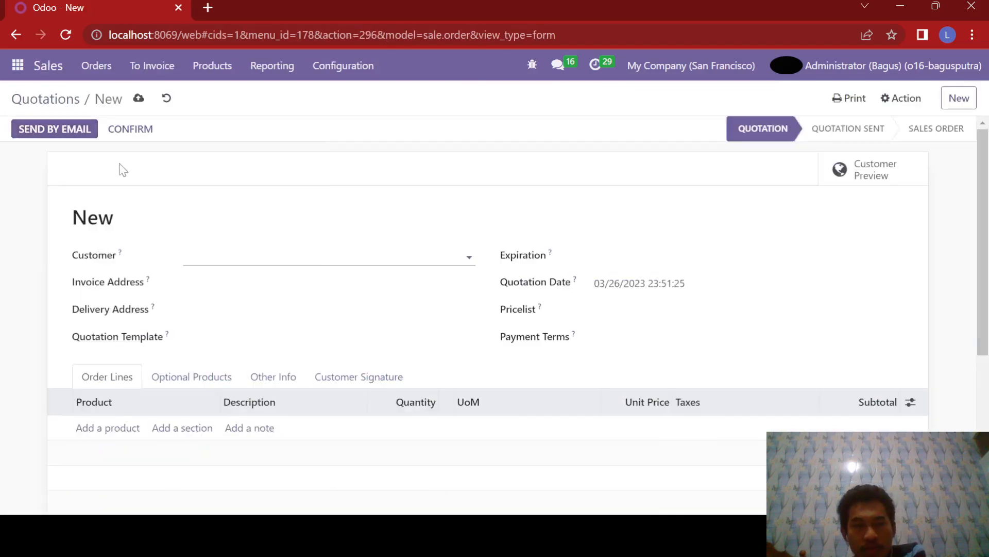
click(233, 260)
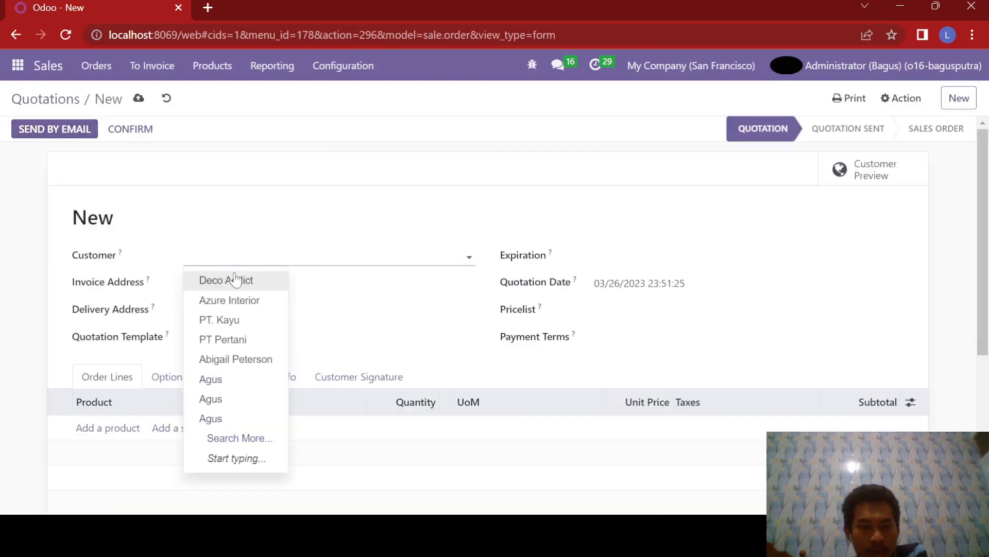
click(230, 280)
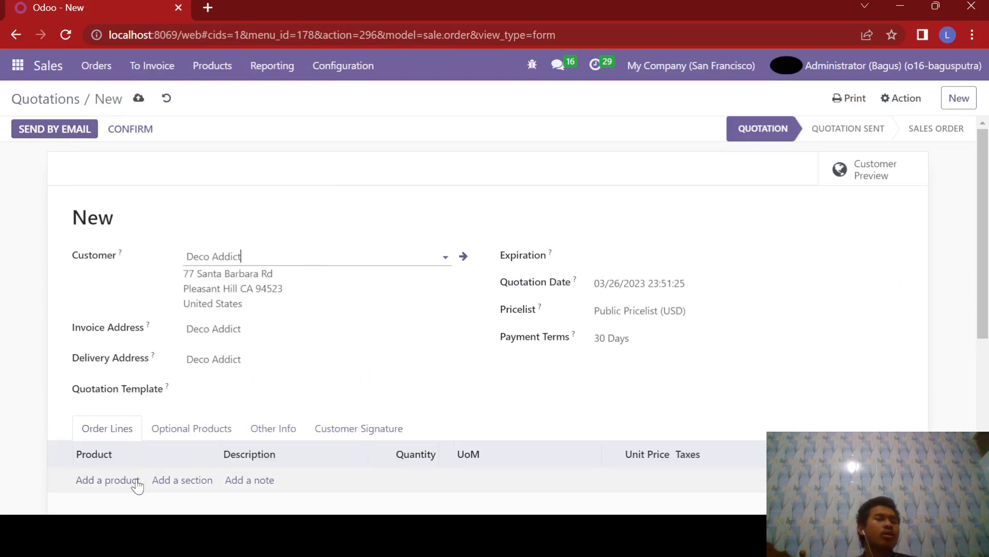
Add Biskuit to the quotation's order lines with quantity 15 and unit price 15000
click(103, 486)
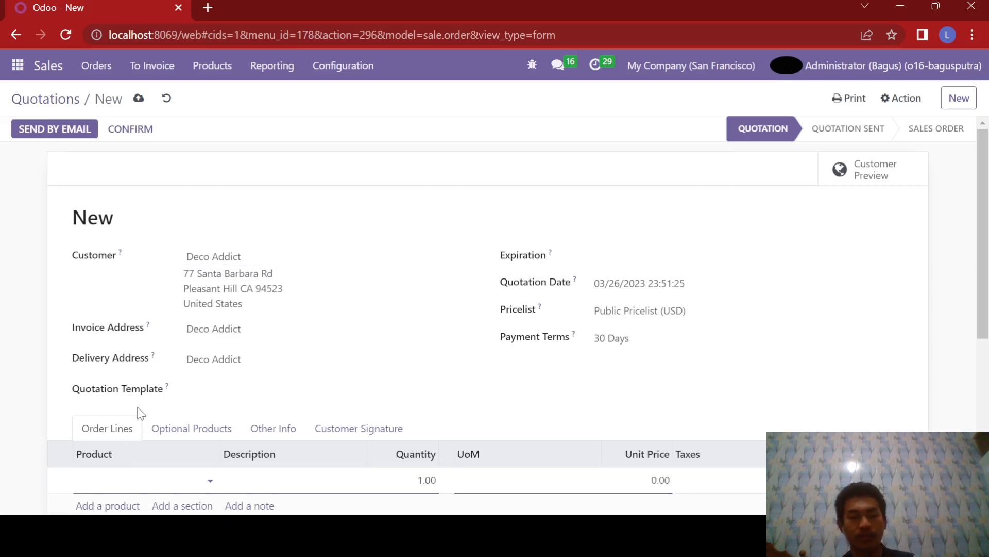
text(biskuit)
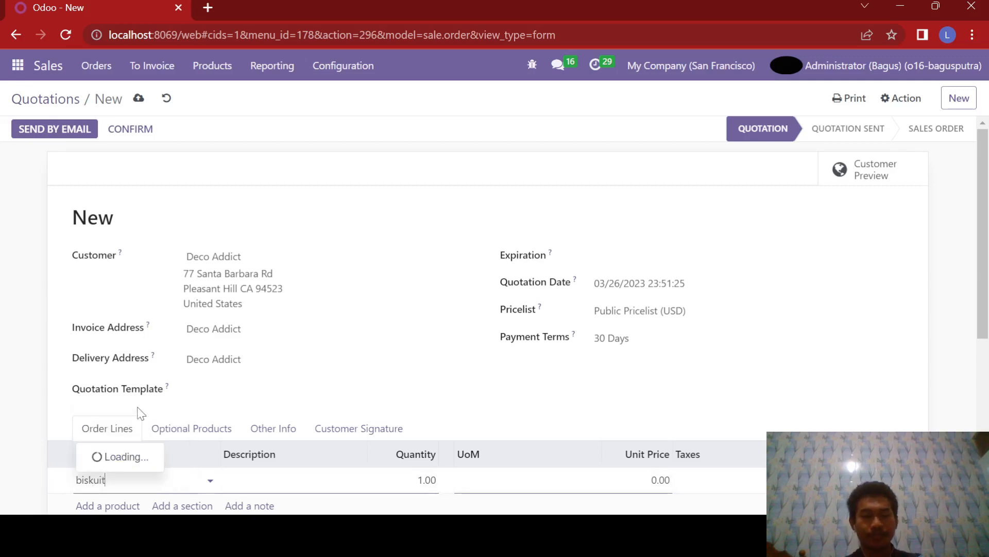
click(131, 421)
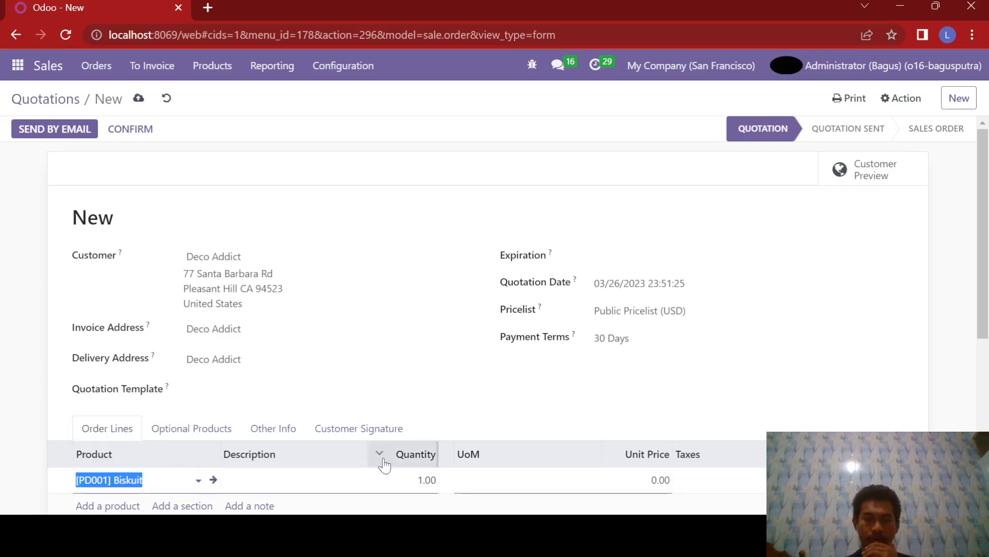
click(421, 477)
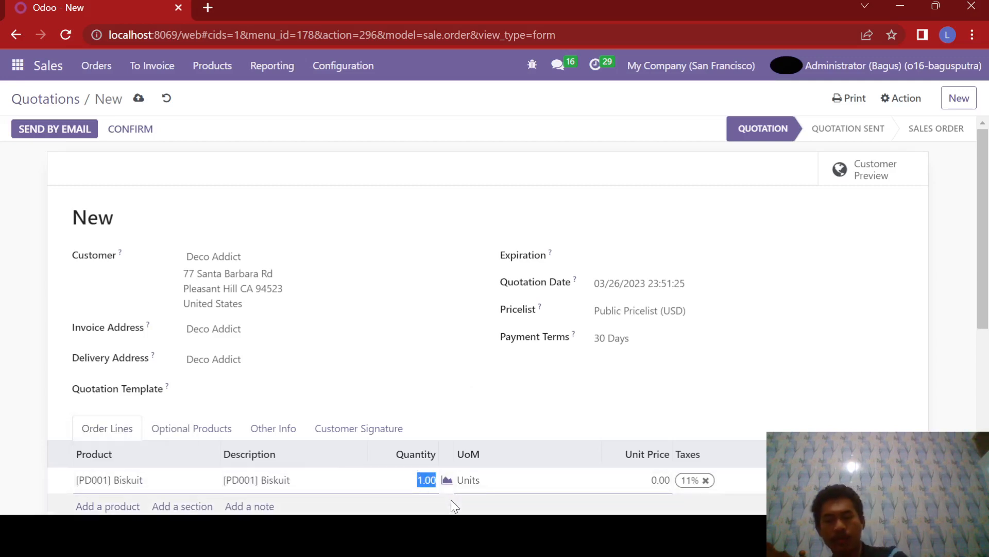
text(15)
scroll(480, 425, down, 2)
scroll(480, 425, down, 1)
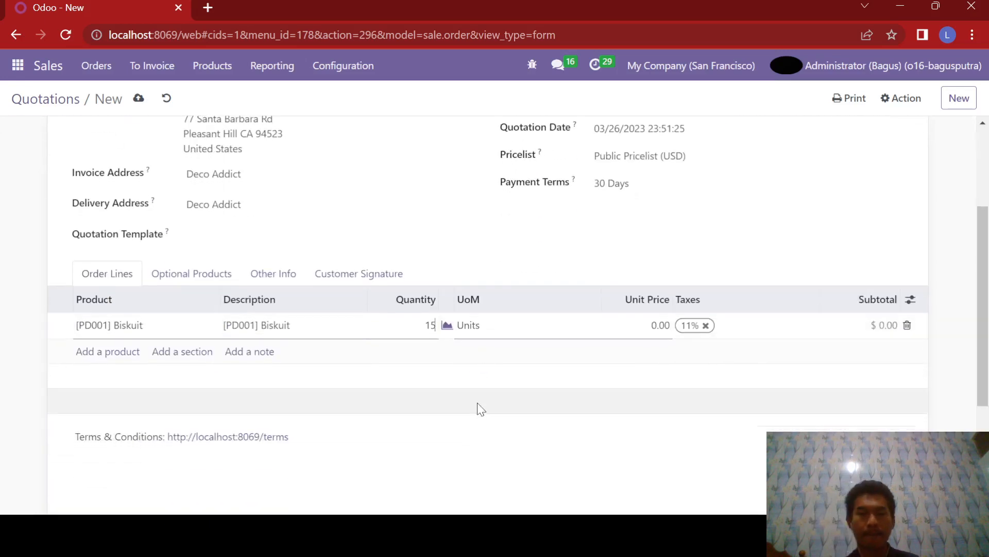
click(637, 324)
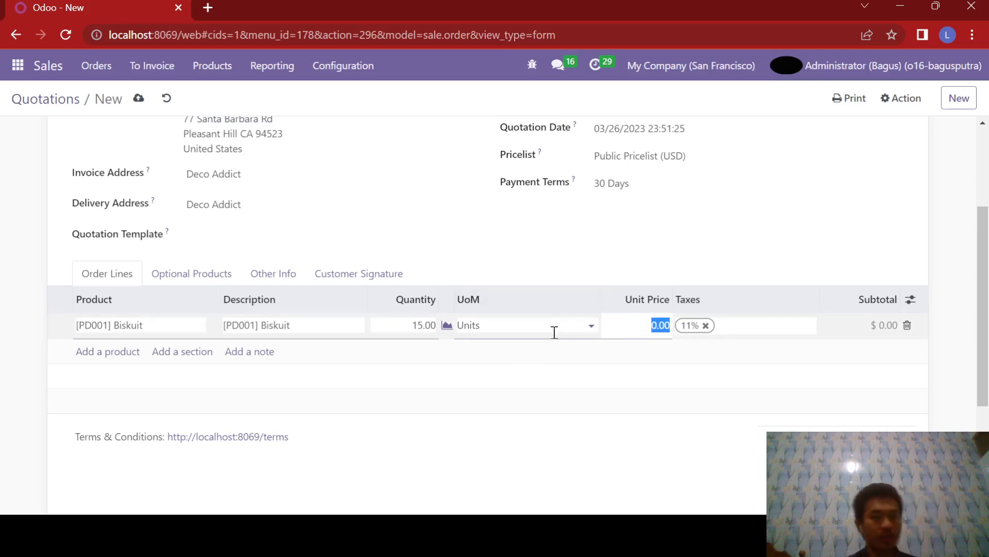
text(15000)
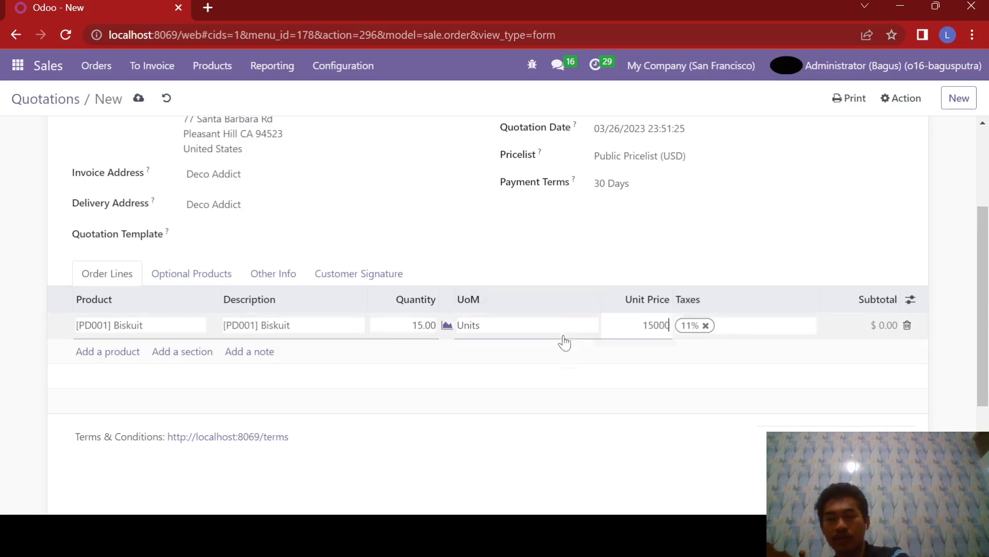
Change the quotation's pricelist to Benelux (IDR), check the order totals and save the quotation
click(614, 164)
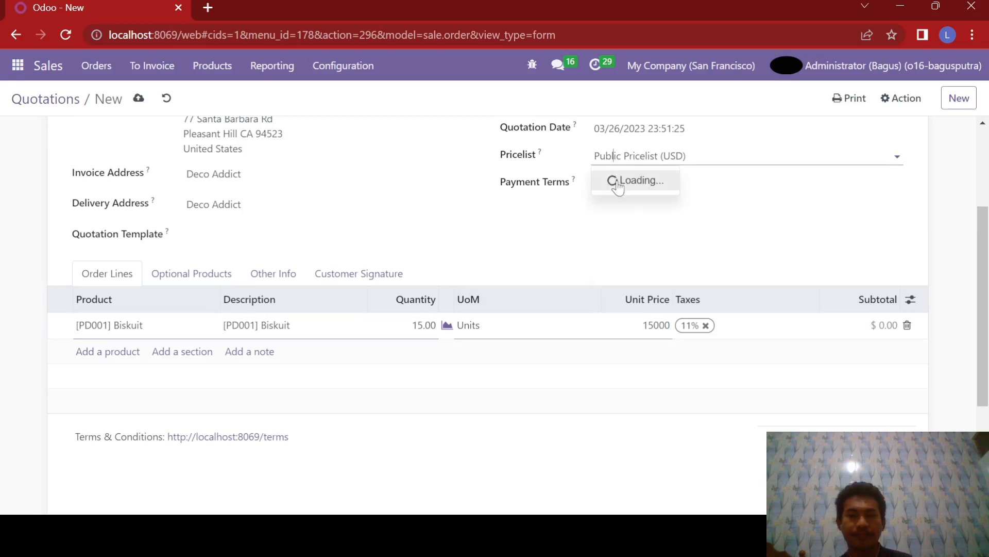
click(616, 178)
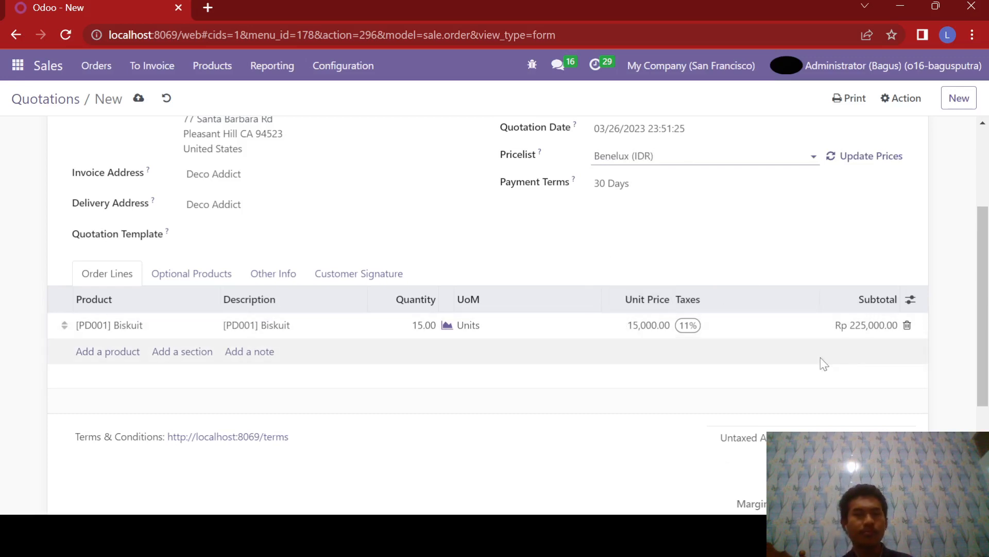
scroll(530, 346, down, 3)
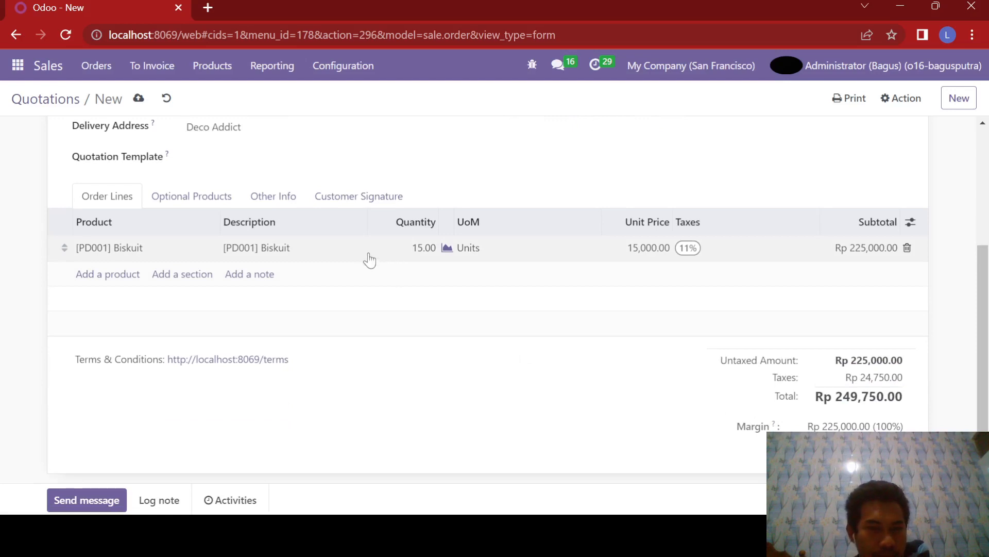
scroll(242, 275, up, 3)
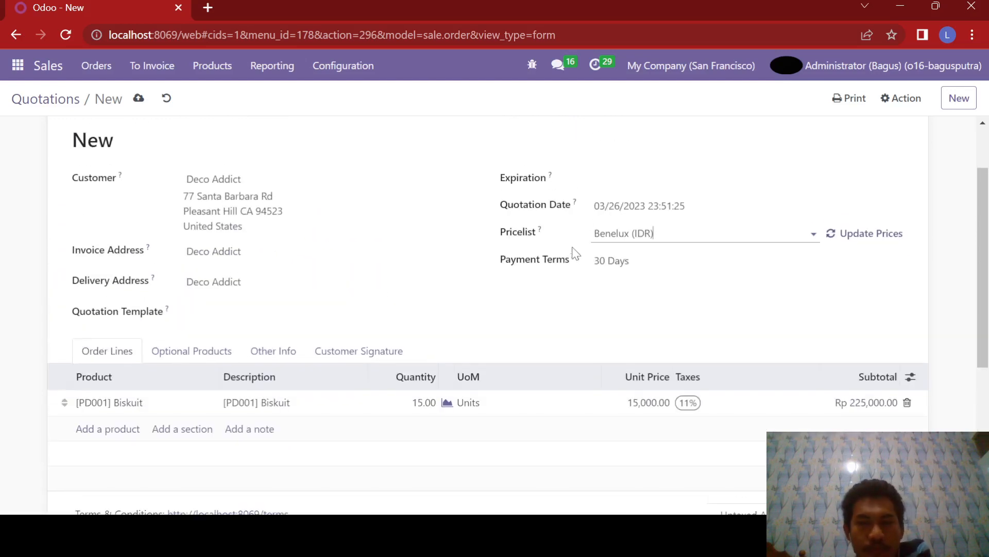
scroll(231, 206, up, 2)
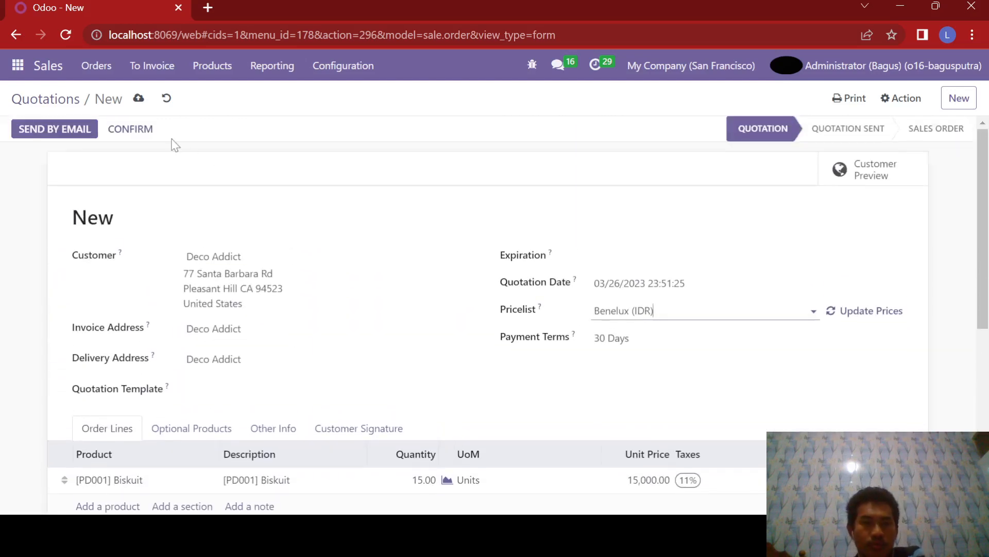
click(137, 98)
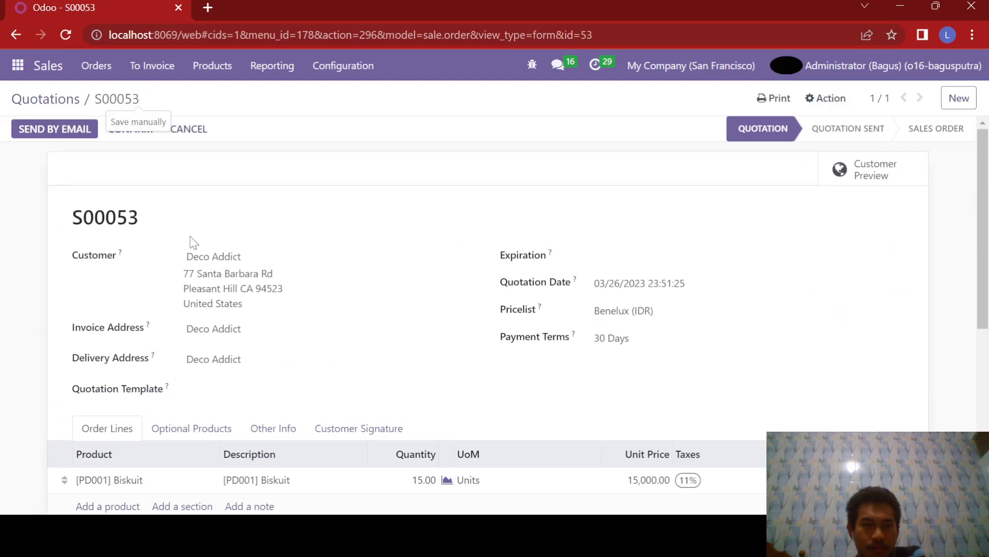
Look over the saved Biskuit quotation and confirm it as a sales order
scroll(191, 237, down, 2)
scroll(191, 237, up, 2)
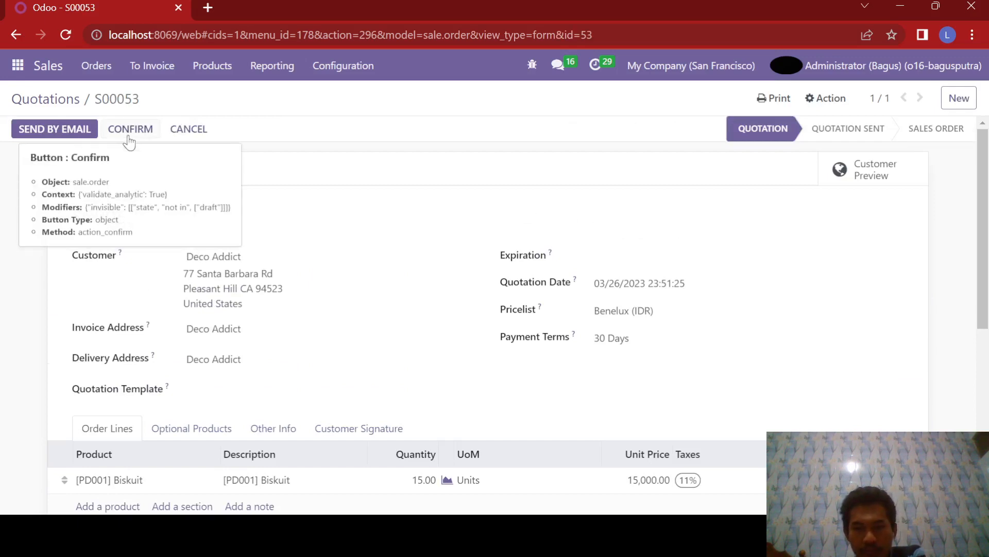
click(130, 130)
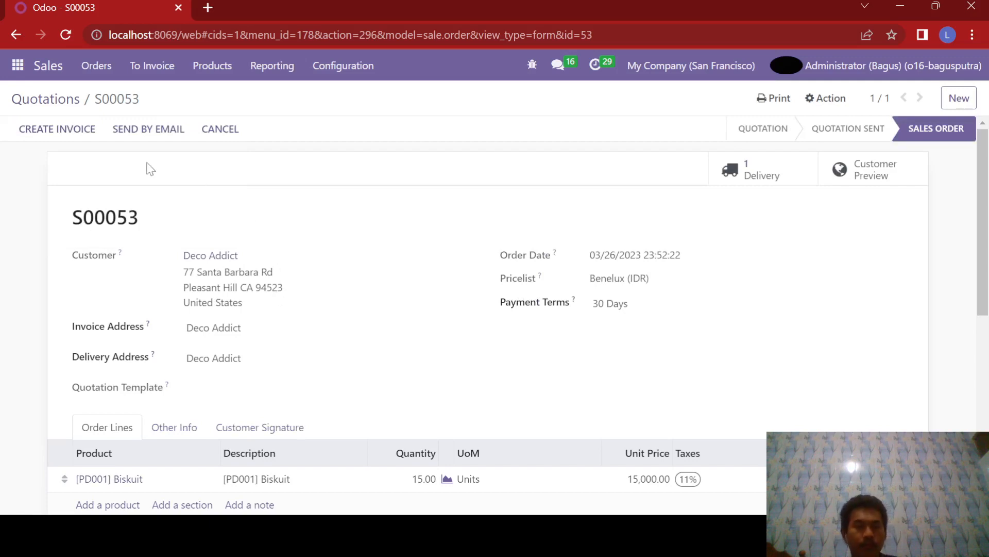
Open the sales order's delivery and examine which lots are reserved in the Biskuit line's detailed operations
scroll(111, 203, down, 3)
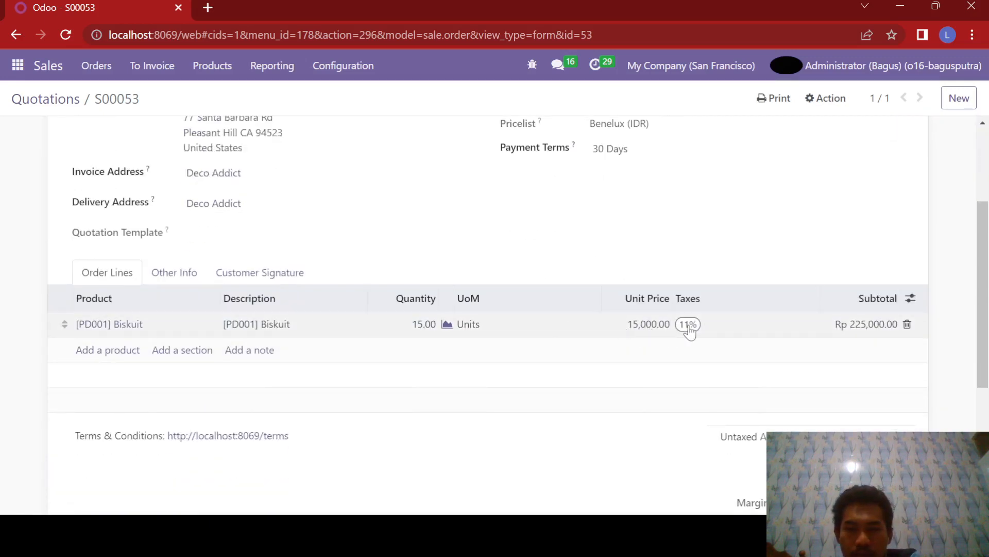
scroll(661, 381, up, 3)
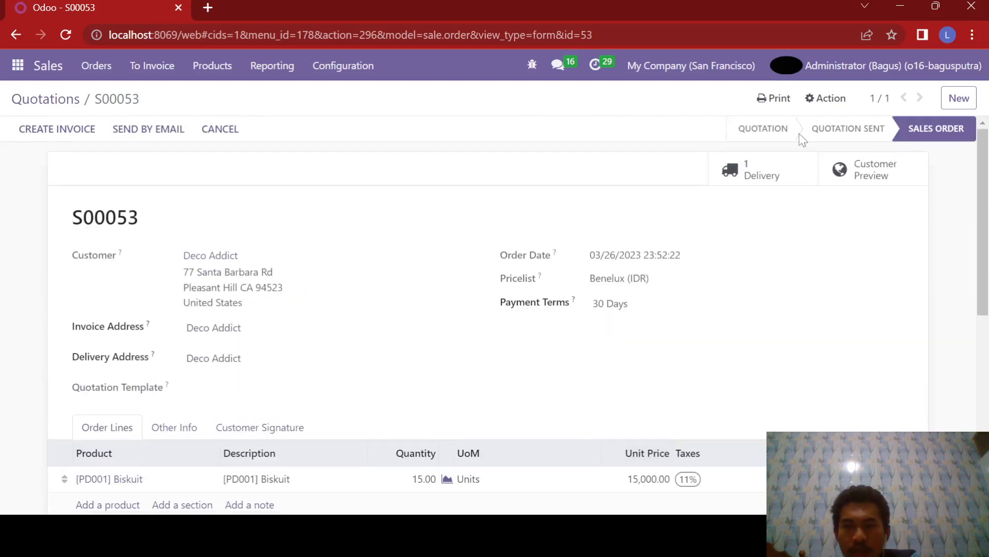
click(742, 180)
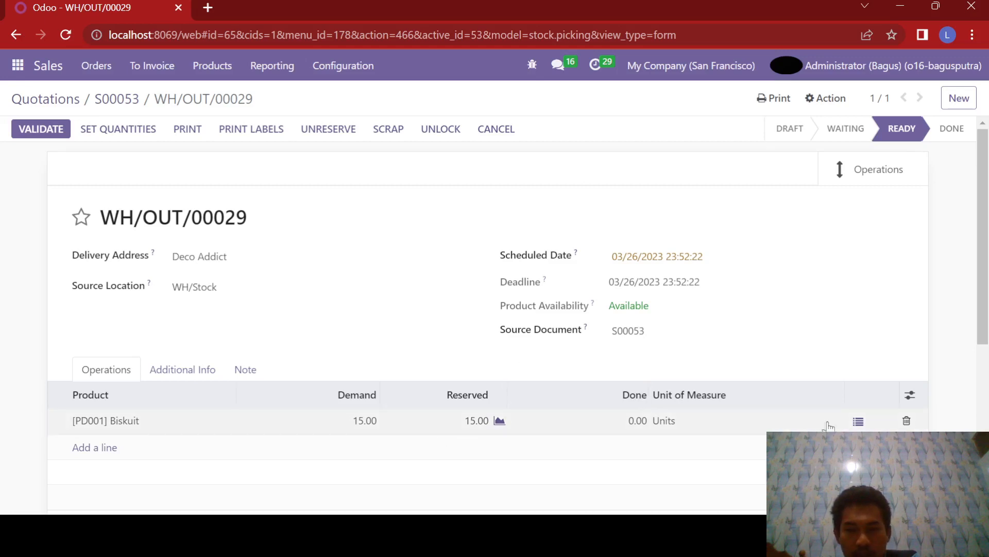
click(857, 421)
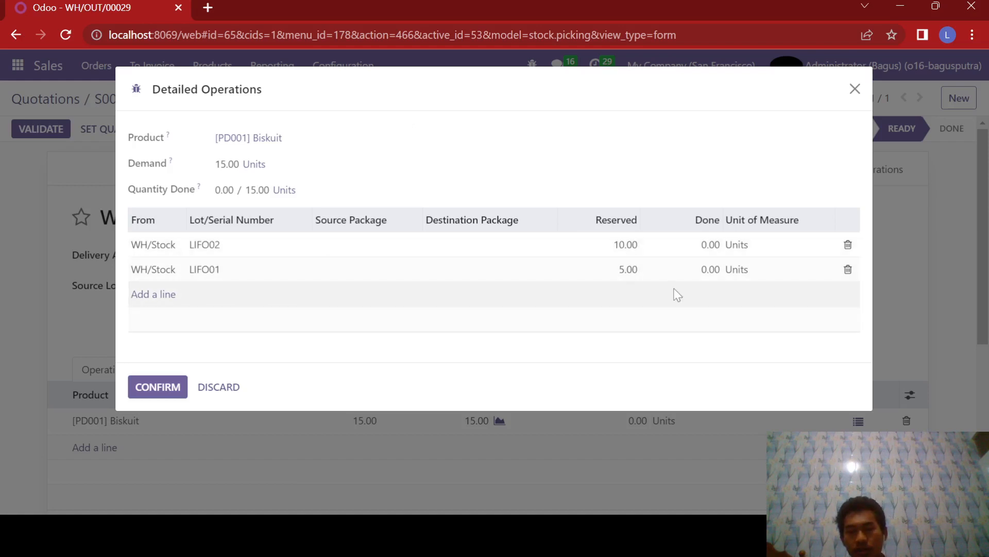
Record done quantities of 10 for lot LIFO02 and 5 for lot LIFO01, and validate the Biskuit delivery
click(708, 246)
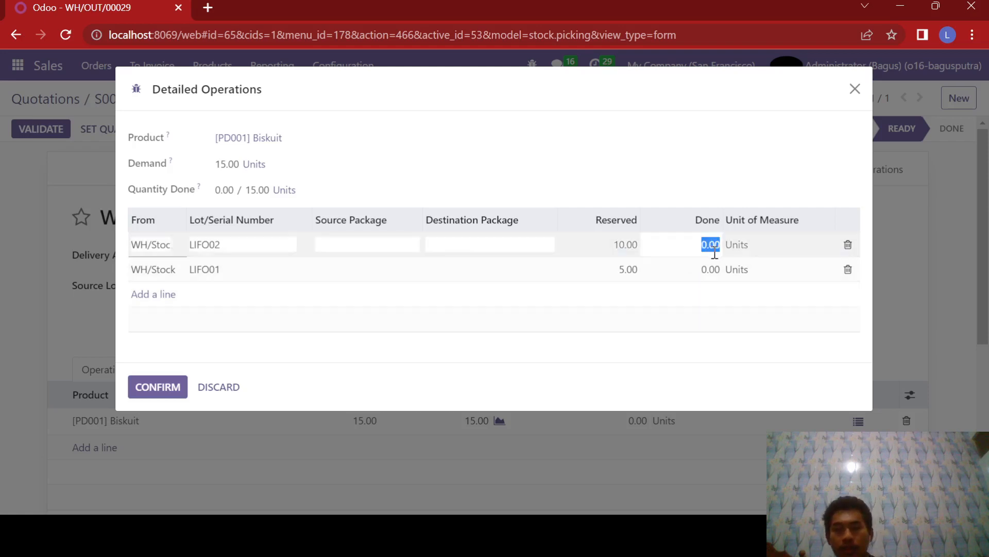
text(10)
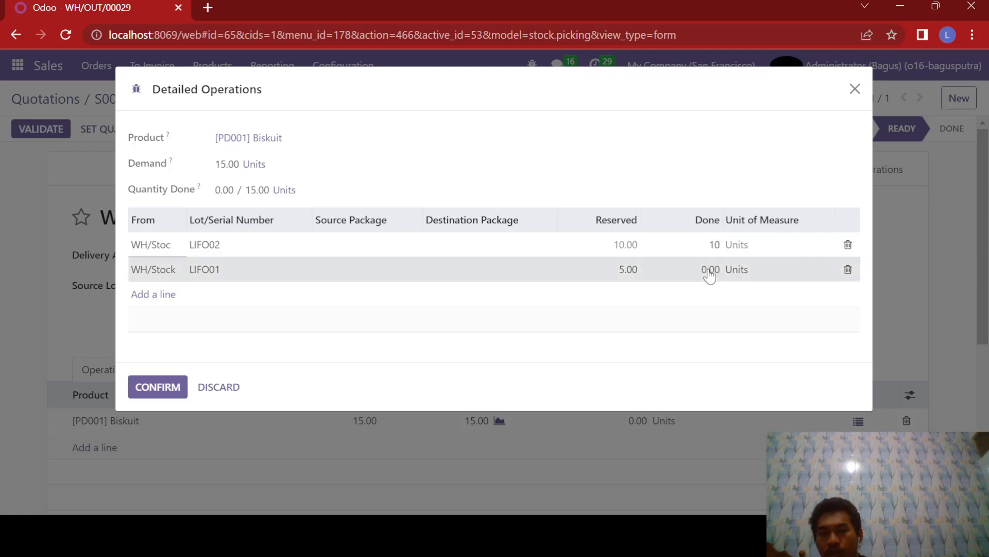
click(710, 270)
double_click(711, 269)
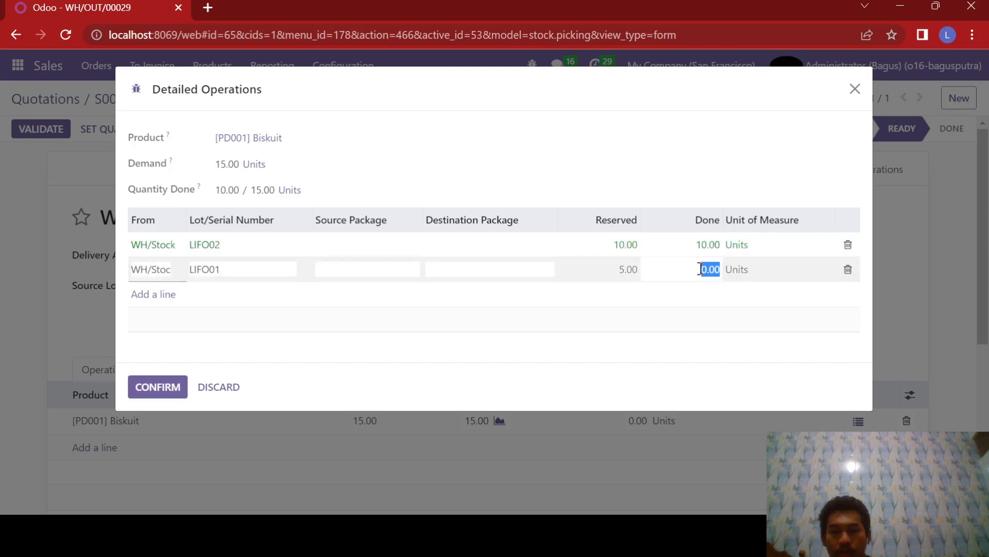
text(5)
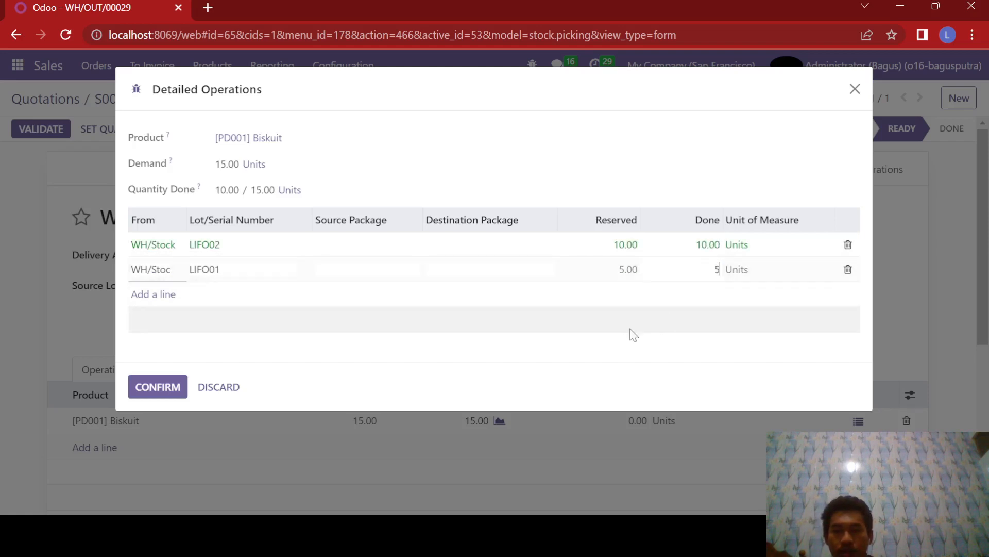
click(157, 387)
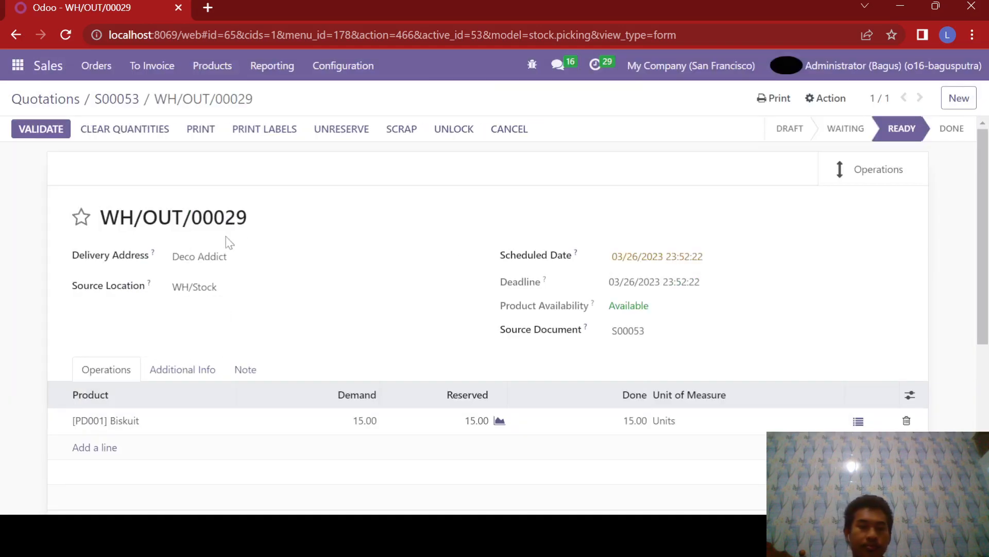
click(43, 132)
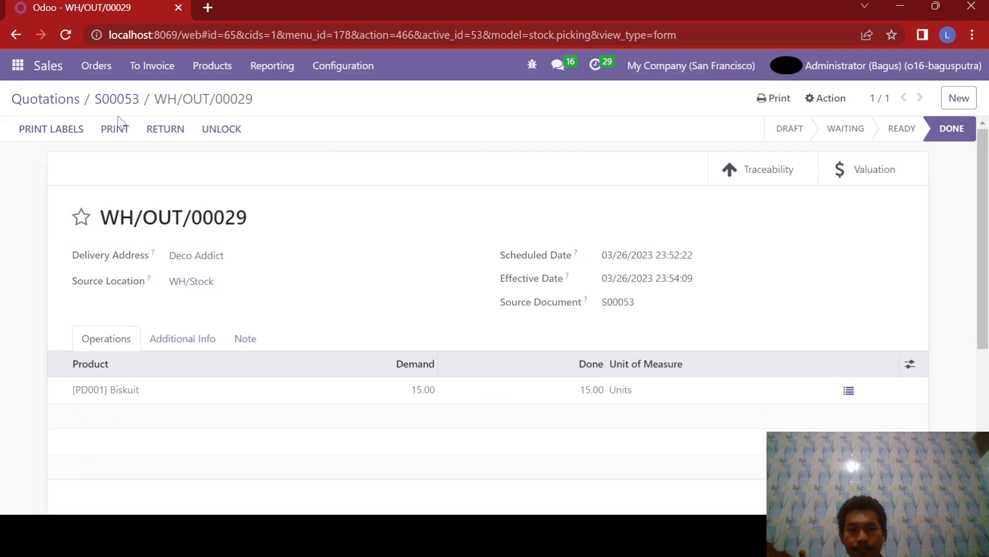
Create a regular invoice from the Biskuit sales order and review the draft's details and invoice lines
click(65, 131)
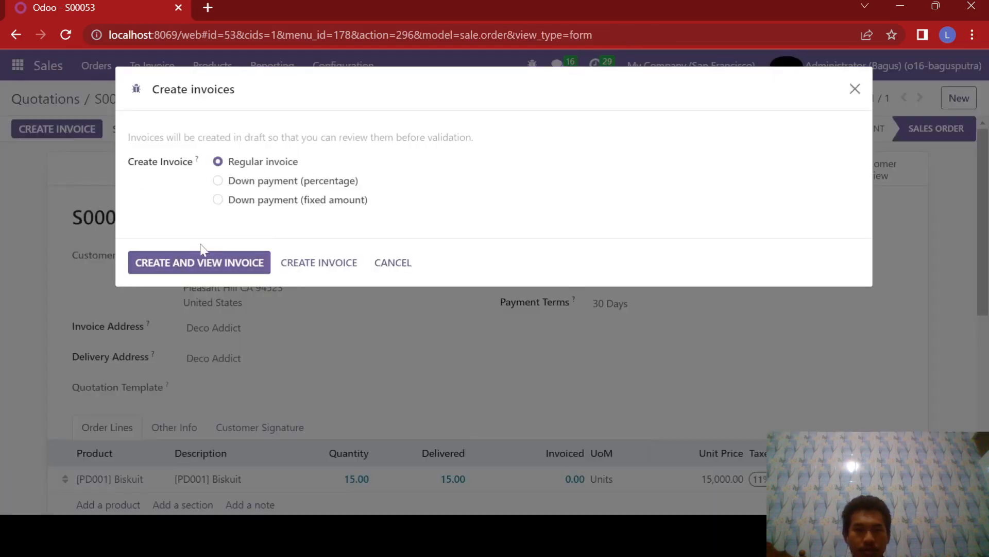
click(199, 255)
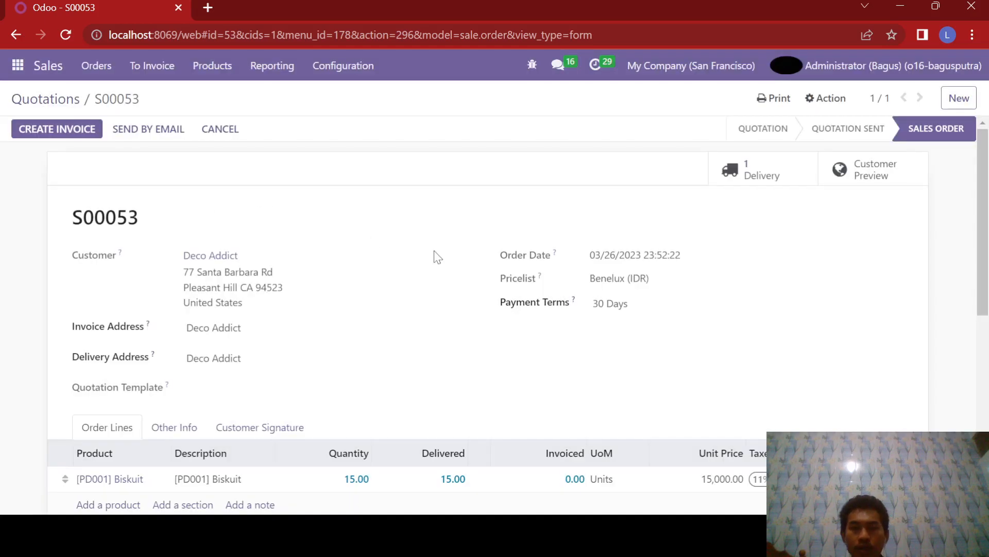
scroll(436, 252, down, 2)
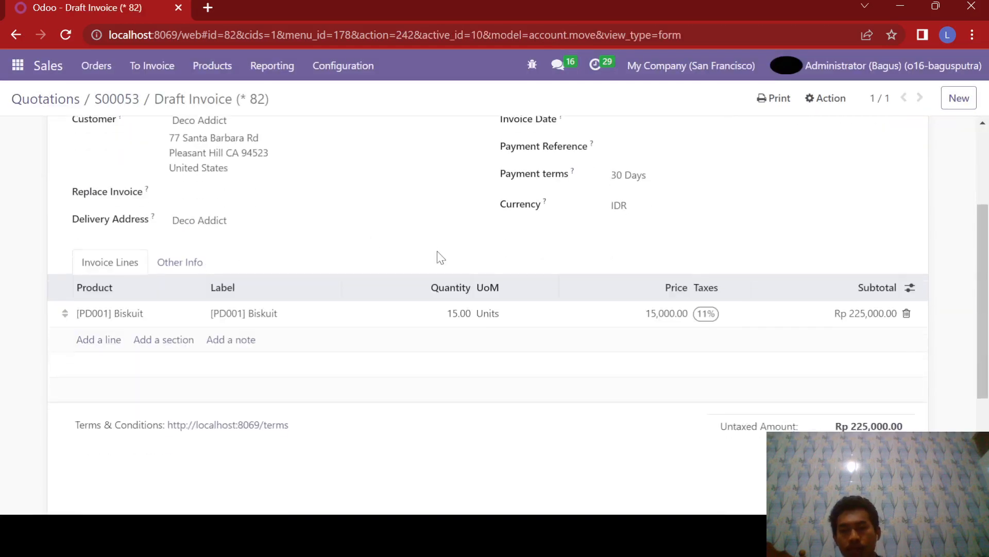
scroll(441, 256, down, 2)
scroll(437, 252, up, 5)
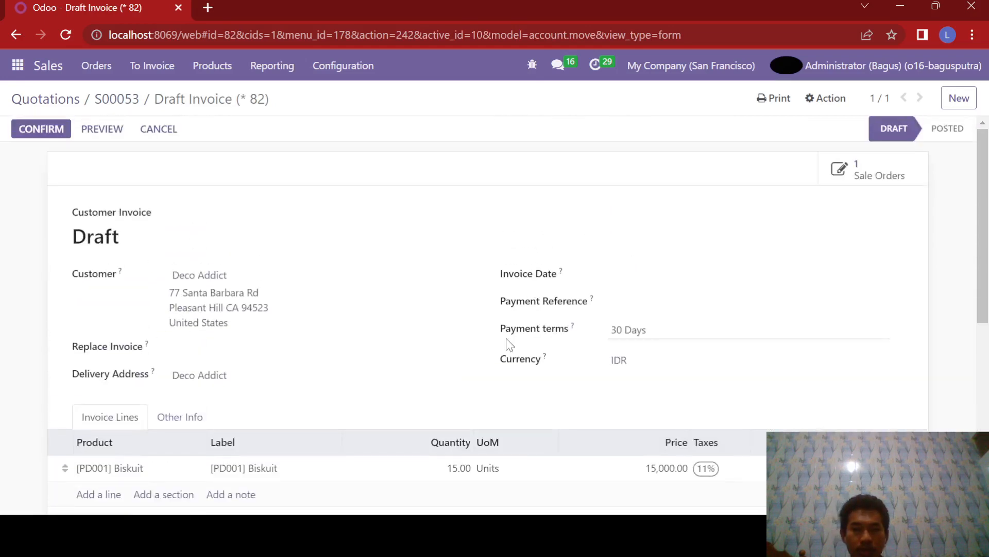